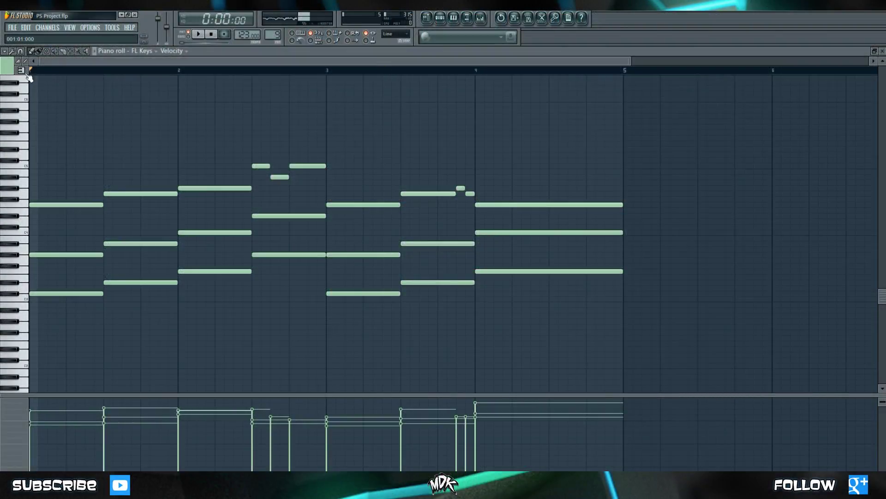
Play the chord progression from the start, then stop playback.
{"action": "key", "text": "space"}
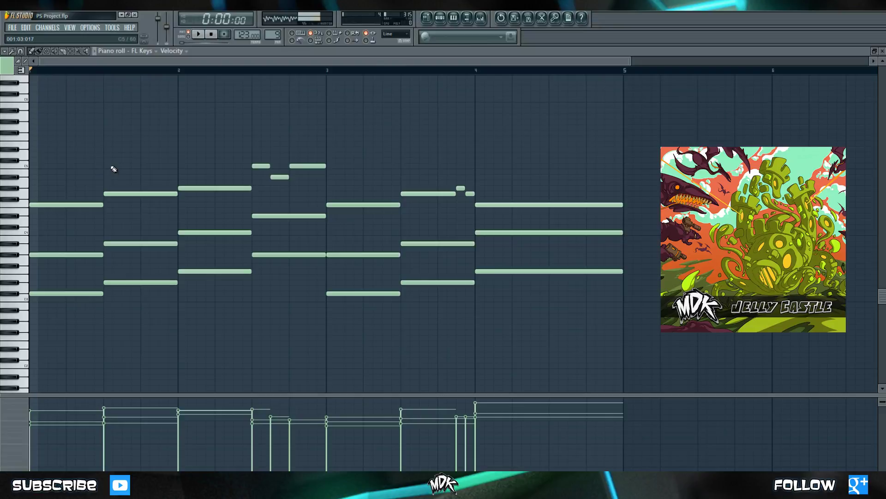
{"action": "key", "text": "space"}
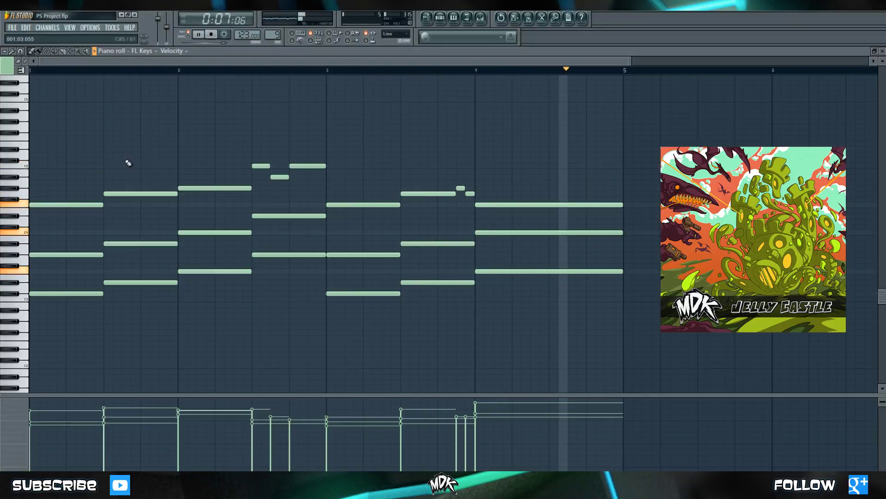
{"action": "key", "text": "space"}
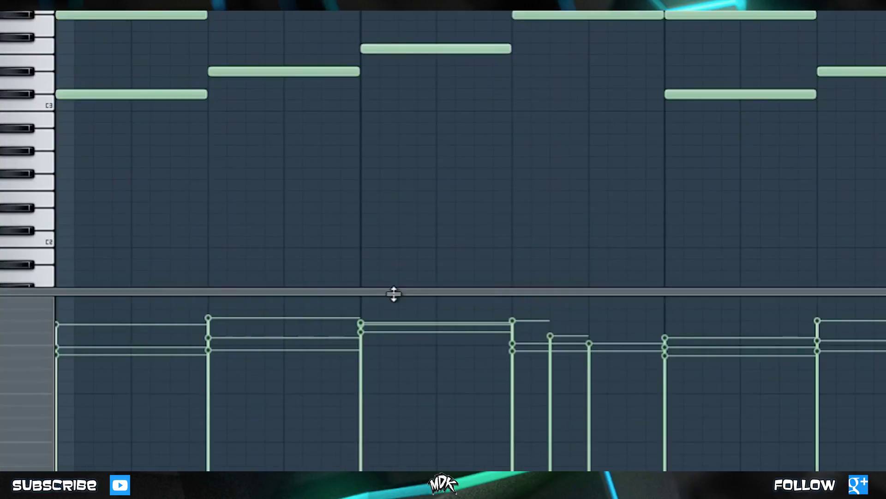
Enlarge the velocity lane, then try flattening the second chord's velocities and undo each attempt.
{"action": "left_click_drag", "start_coordinate": [393, 294], "coordinate": [417, 139]}
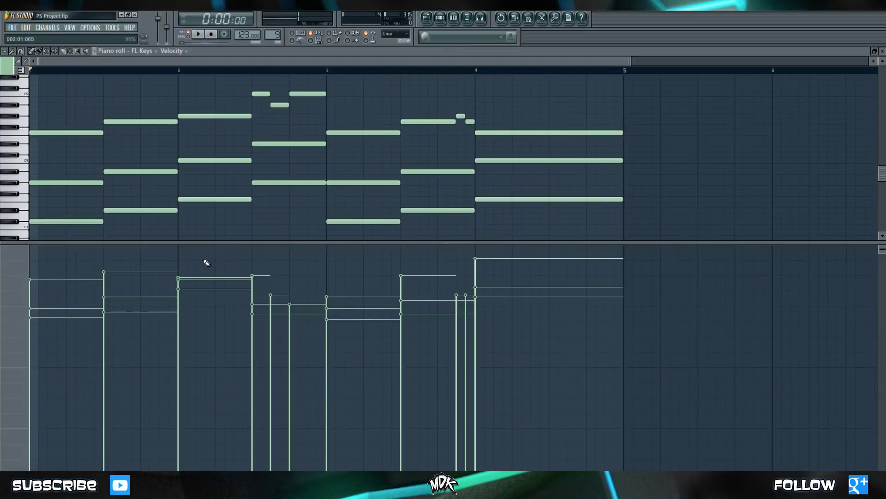
{"action": "left_click", "coordinate": [103, 286]}
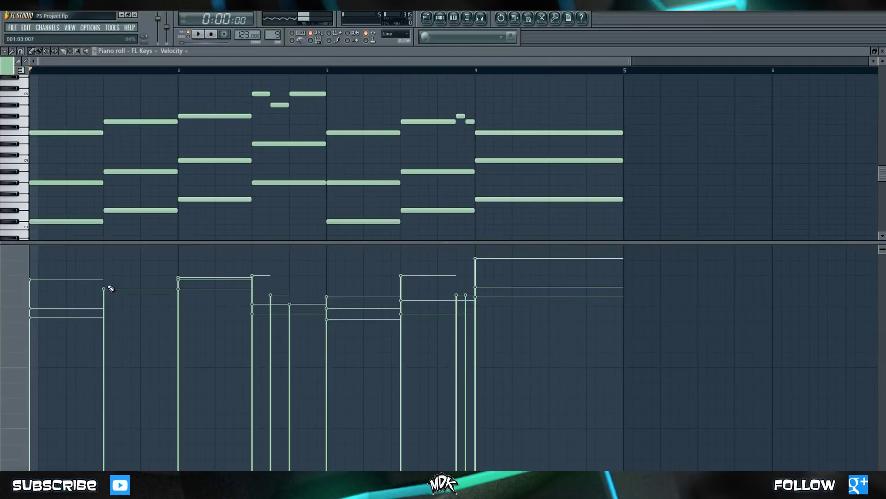
{"action": "key", "text": "ctrl+z"}
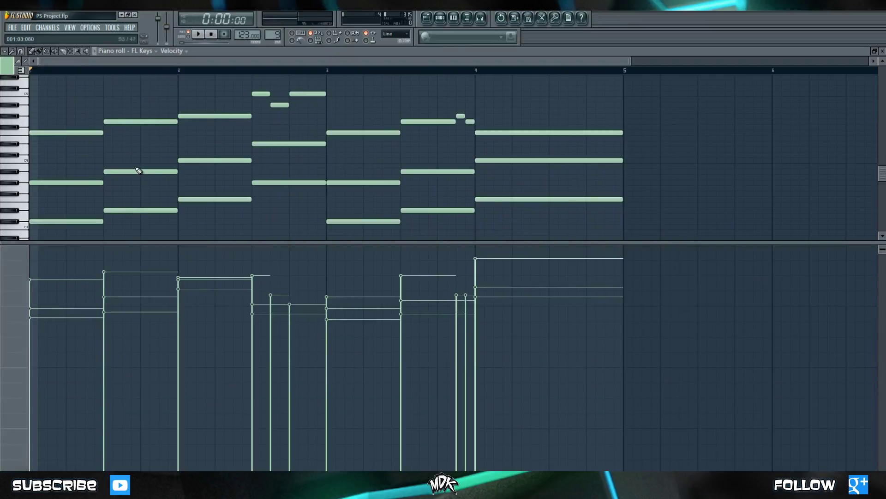
{"action": "scroll", "coordinate": [138, 171], "scroll_direction": "down", "scroll_amount": 3}
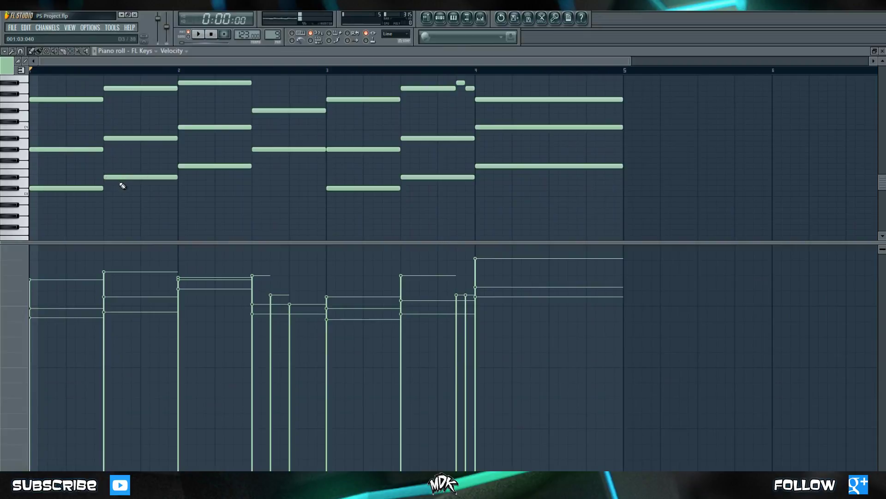
{"action": "left_click", "coordinate": [104, 284]}
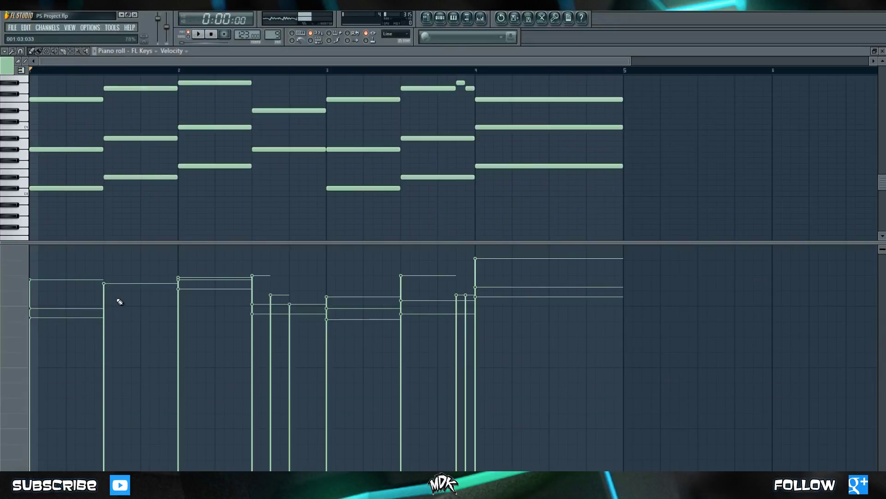
{"action": "key", "text": "ctrl+z"}
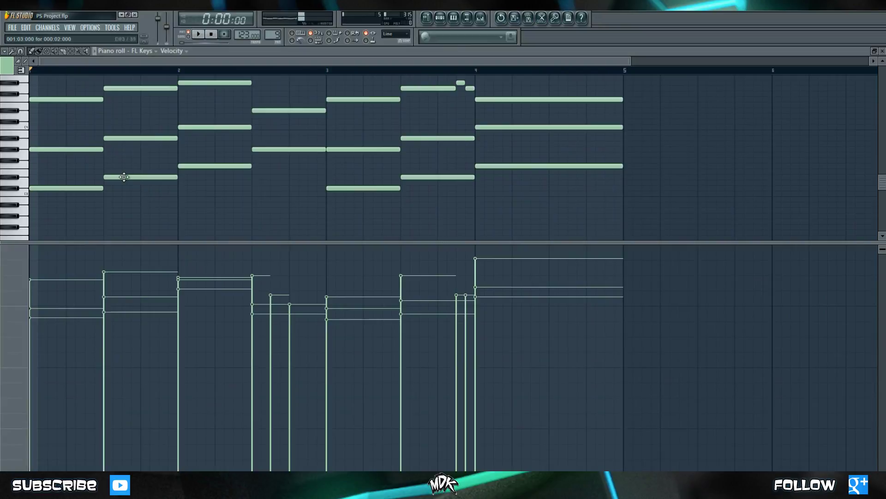
{"action": "left_click", "coordinate": [138, 88]}
{"action": "scroll", "coordinate": [124, 115], "scroll_direction": "up", "scroll_amount": 1}
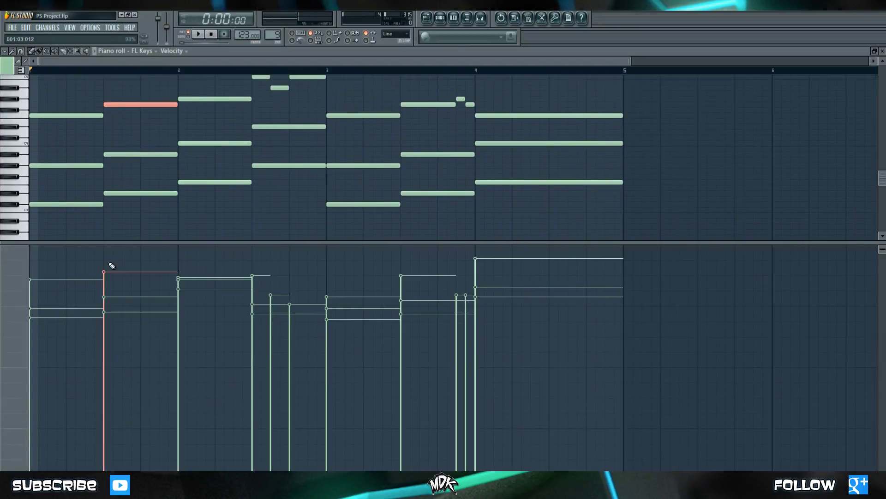
{"action": "left_click_drag", "start_coordinate": [108, 316], "coordinate": [95, 392]}
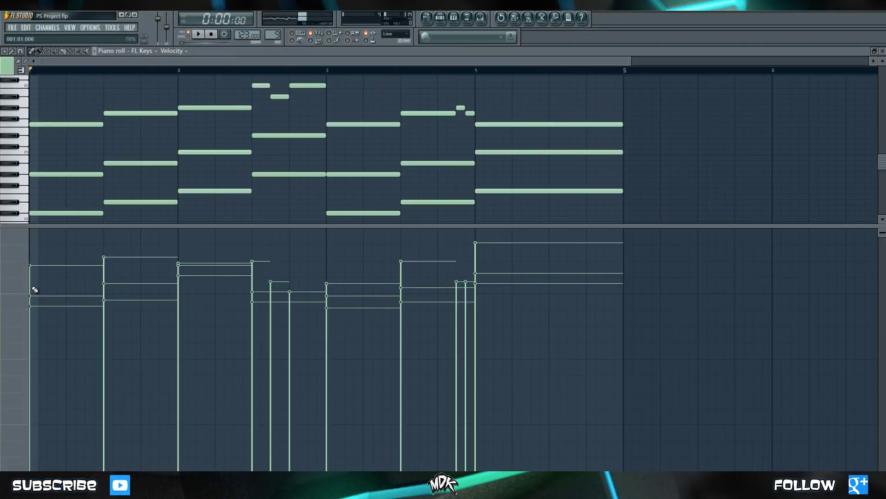
{"action": "mouse_move", "coordinate": [35, 289]}
{"action": "left_mouse_down"}
{"action": "mouse_move", "coordinate": [87, 290]}
{"action": "mouse_move", "coordinate": [157, 319]}
{"action": "mouse_move", "coordinate": [271, 290]}
{"action": "mouse_move", "coordinate": [330, 315]}
{"action": "mouse_move", "coordinate": [395, 294]}
{"action": "mouse_move", "coordinate": [474, 300]}
{"action": "mouse_move", "coordinate": [511, 288]}
{"action": "mouse_move", "coordinate": [479, 256]}
{"action": "mouse_move", "coordinate": [454, 275]}
{"action": "mouse_move", "coordinate": [472, 269]}
{"action": "mouse_move", "coordinate": [476, 284]}
{"action": "mouse_move", "coordinate": [292, 294]}
{"action": "mouse_move", "coordinate": [198, 275]}
{"action": "mouse_move", "coordinate": [33, 263]}
{"action": "mouse_move", "coordinate": [43, 366]}
{"action": "mouse_move", "coordinate": [15, 393]}
{"action": "mouse_move", "coordinate": [16, 421]}
{"action": "mouse_move", "coordinate": [58, 202]}
{"action": "mouse_move", "coordinate": [43, 230]}
{"action": "mouse_move", "coordinate": [23, 236]}
{"action": "mouse_move", "coordinate": [18, 306]}
{"action": "mouse_move", "coordinate": [85, 319]}
{"action": "left_mouse_up"}
{"action": "key", "text": "ctrl+z"}
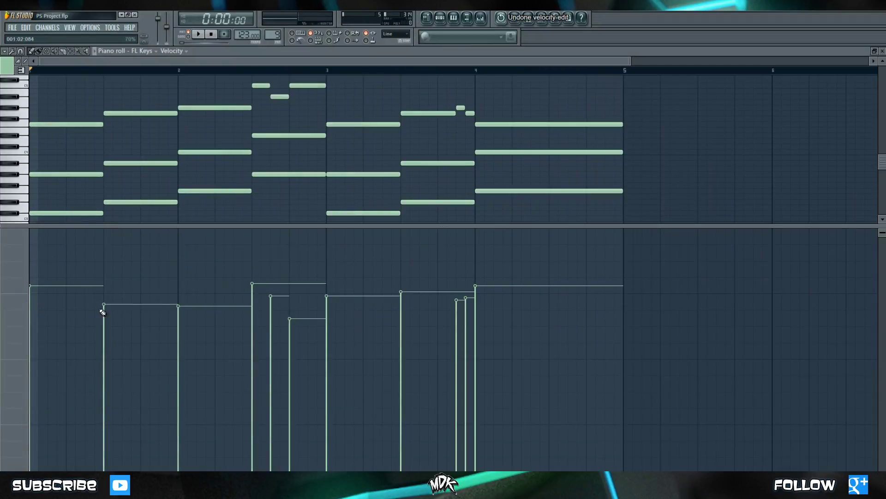
{"action": "key", "text": "ctrl+z"}
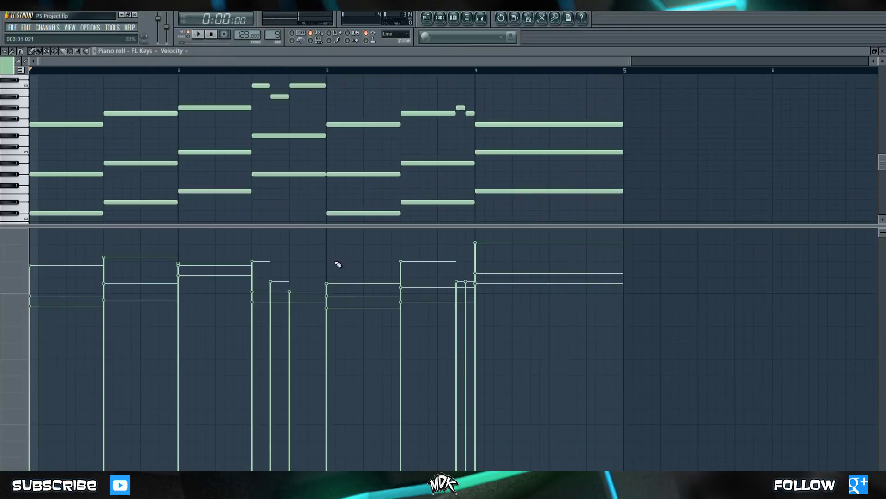
Lower the first chord's three note velocities, undo the change, and select all notes with Ctrl+A.
{"action": "left_click", "coordinate": [74, 124]}
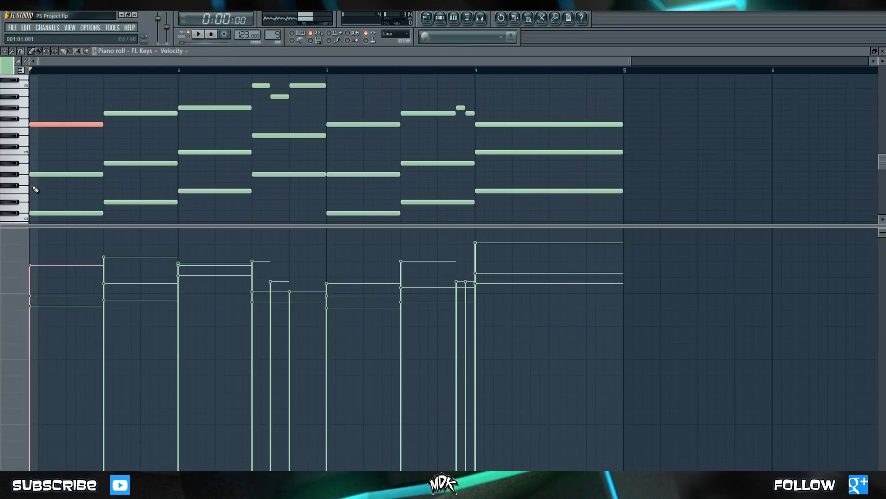
{"action": "left_click", "coordinate": [39, 276]}
{"action": "left_click_drag", "start_coordinate": [38, 276], "coordinate": [37, 326]}
{"action": "left_click", "coordinate": [47, 174]}
{"action": "left_click", "coordinate": [46, 213]}
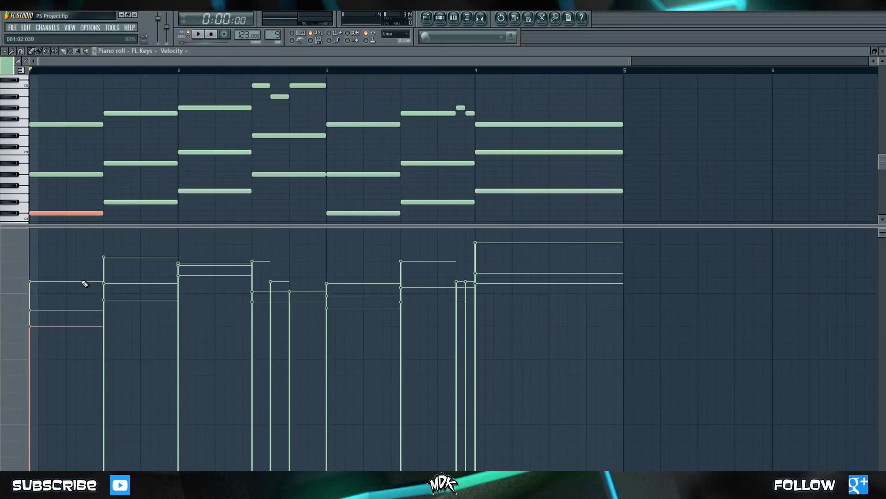
{"action": "key", "text": "ctrl+z"}
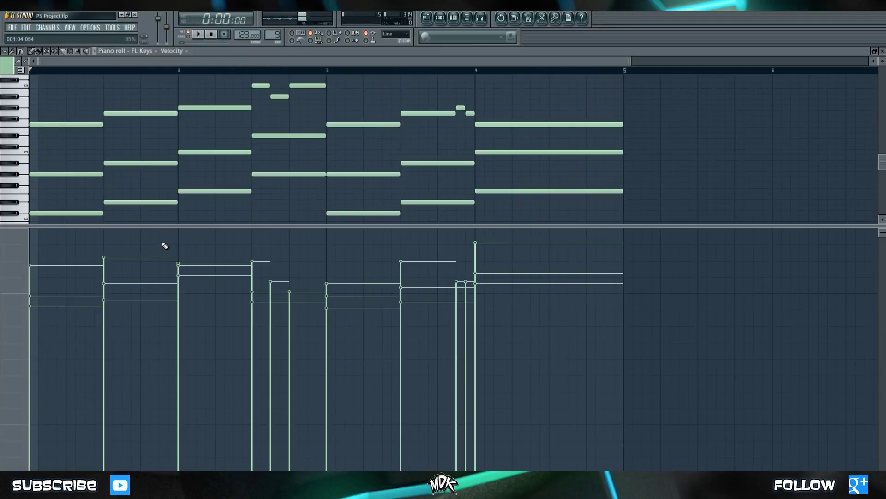
{"action": "key", "text": "ctrl+a"}
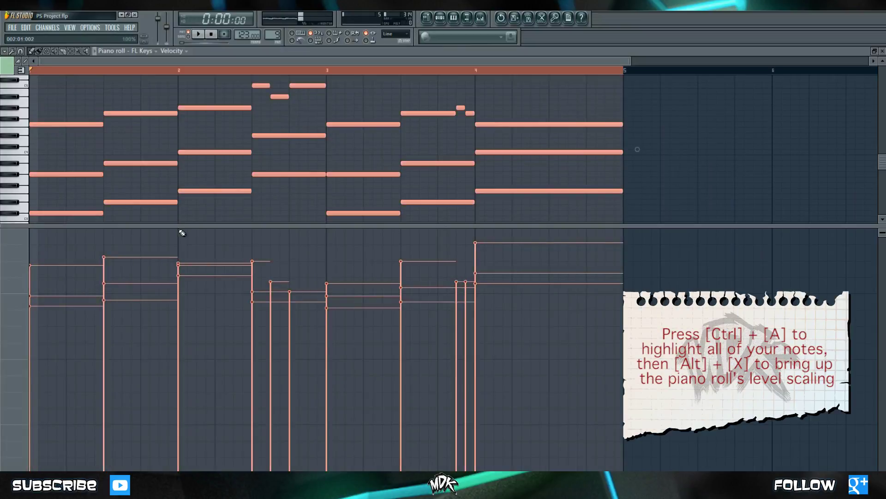
{"action": "key", "text": "alt+x"}
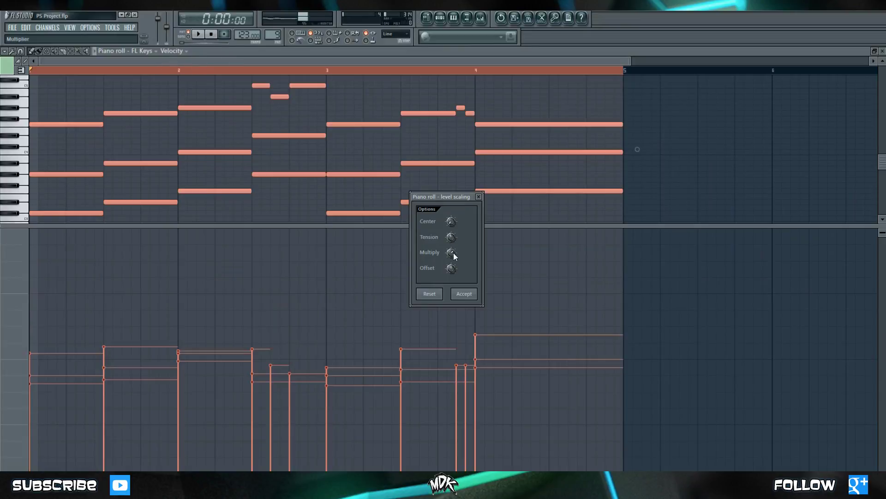
{"action": "left_click_drag", "start_coordinate": [451, 254], "coordinate": [451, 229]}
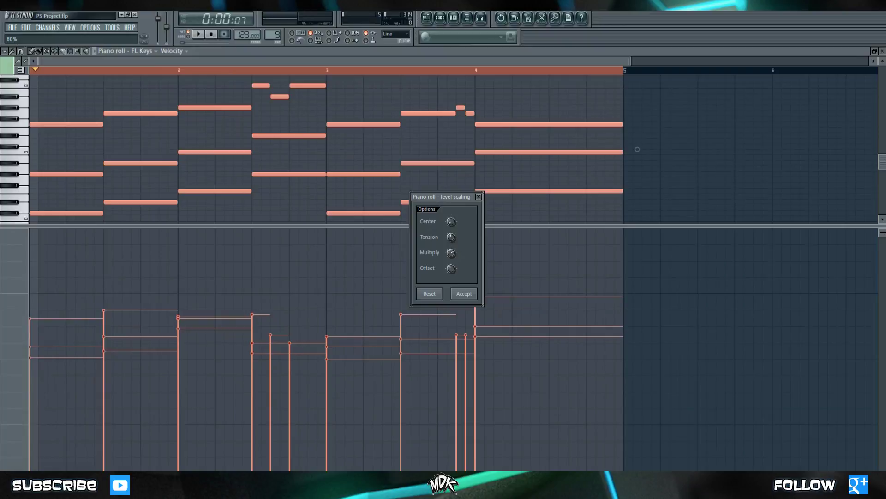
{"action": "left_click", "coordinate": [464, 294]}
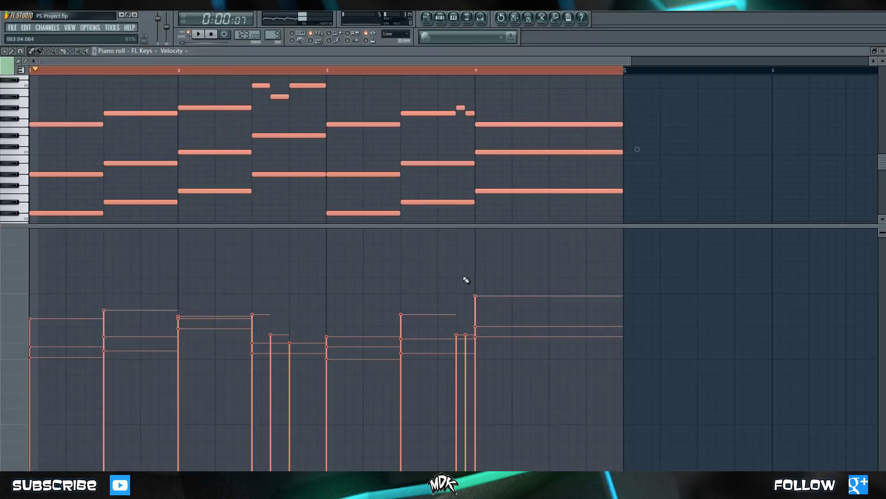
{"action": "key", "text": "space"}
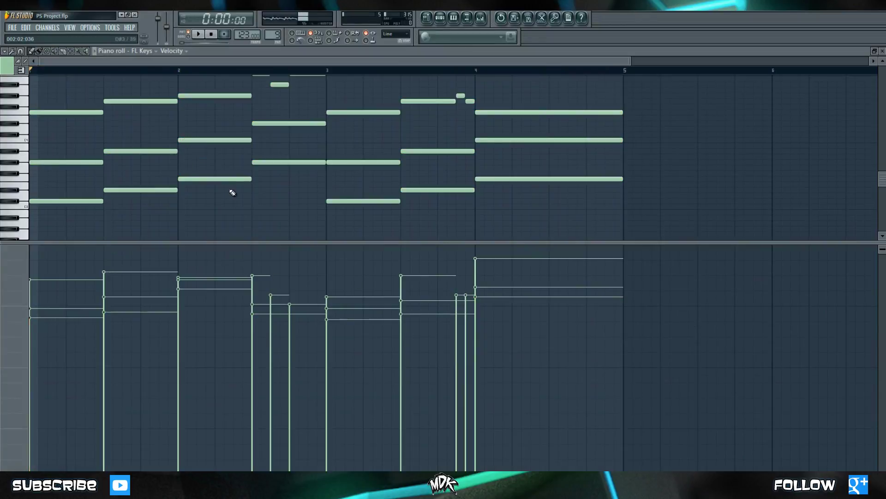
{"action": "left_click", "coordinate": [186, 52]}
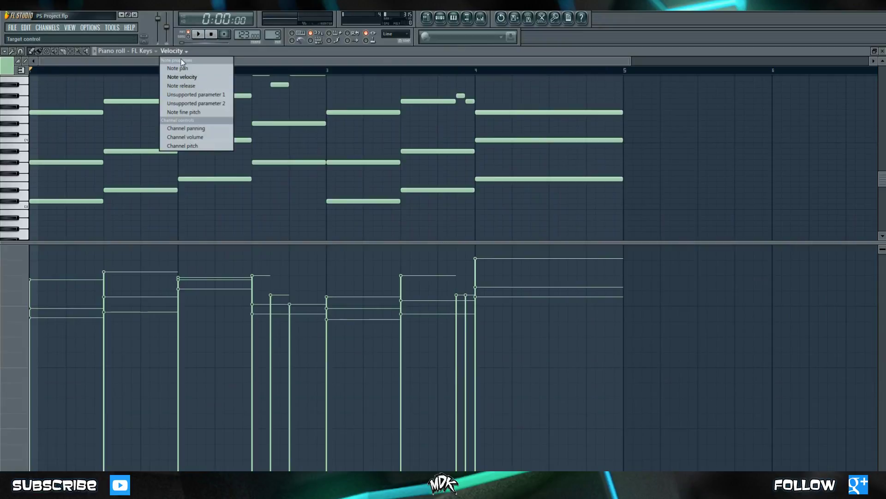
{"action": "left_click", "coordinate": [182, 69]}
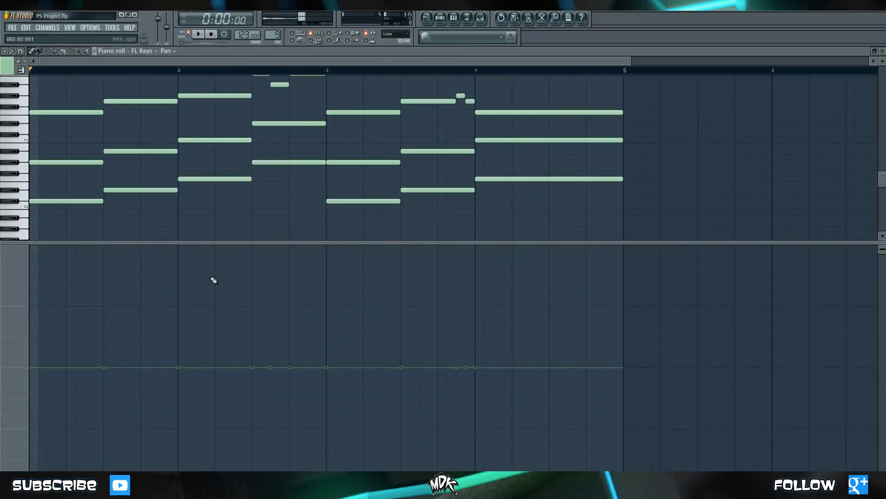
{"action": "left_click", "coordinate": [174, 52]}
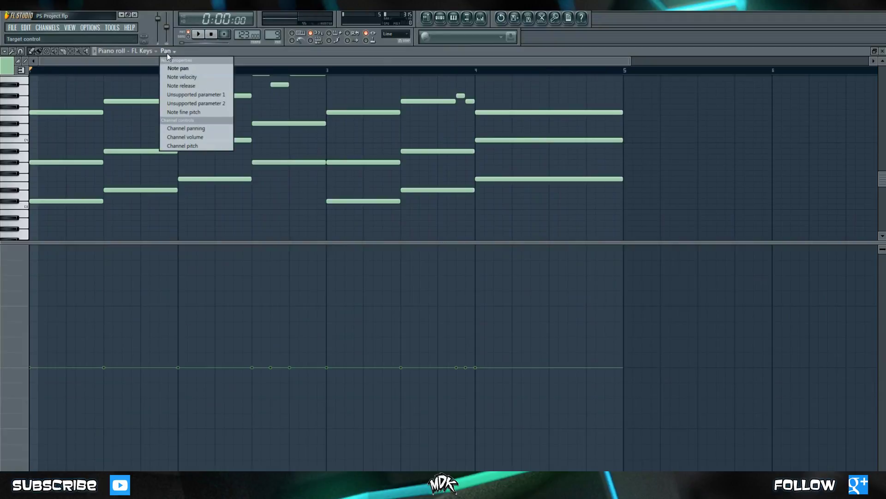
{"action": "left_click", "coordinate": [185, 112]}
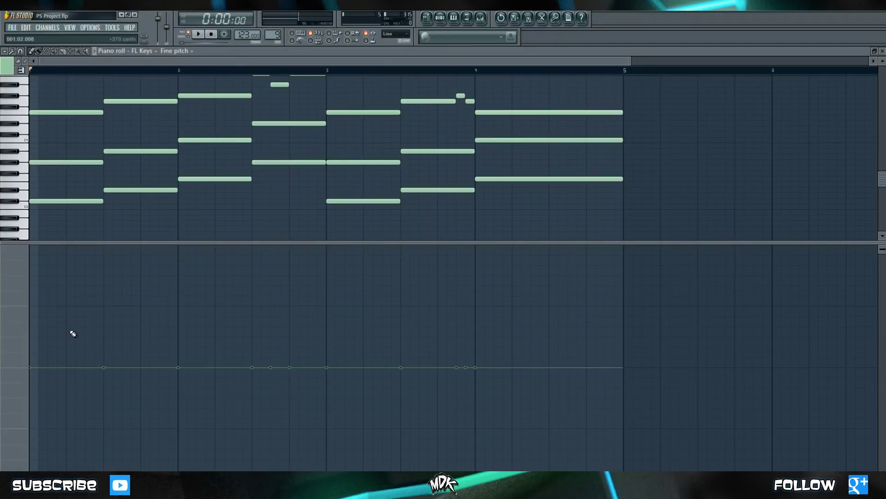
{"action": "mouse_move", "coordinate": [37, 321]}
{"action": "left_mouse_down"}
{"action": "mouse_move", "coordinate": [134, 339]}
{"action": "mouse_move", "coordinate": [436, 295]}
{"action": "mouse_move", "coordinate": [567, 313]}
{"action": "left_mouse_up"}
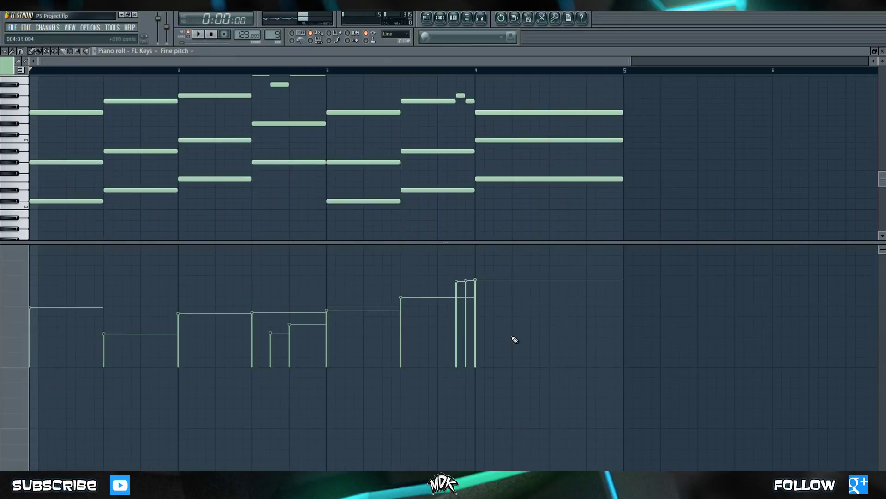
{"action": "key", "text": "space"}
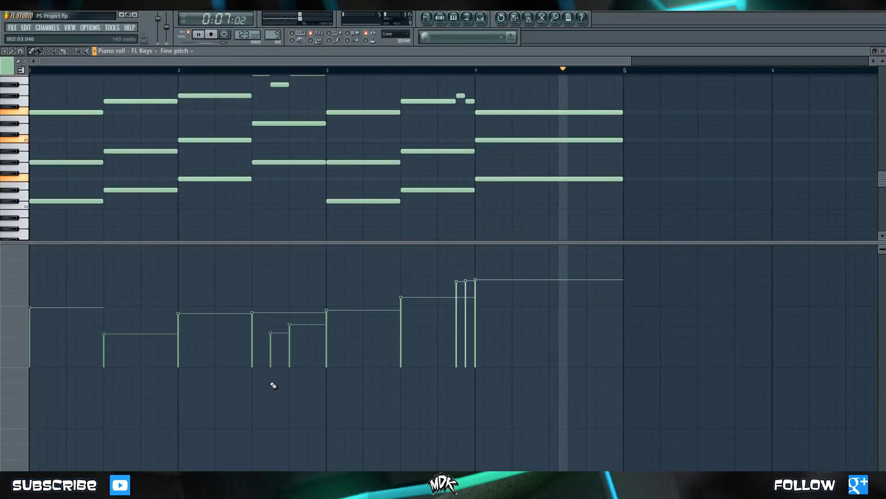
{"action": "key", "text": "space"}
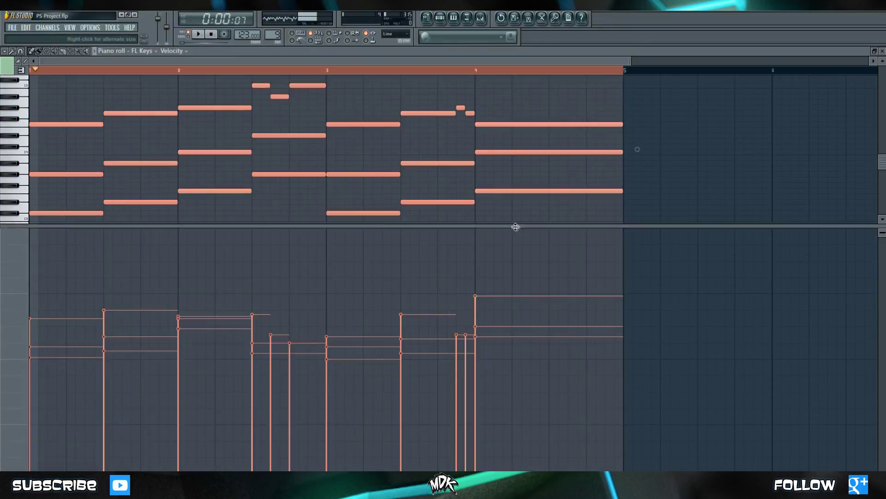
Box-select and then deselect the chord notes, and bring up the piano roll Tools list.
{"action": "left_click_drag", "start_coordinate": [516, 226], "coordinate": [495, 386]}
{"action": "left_click", "coordinate": [479, 301]}
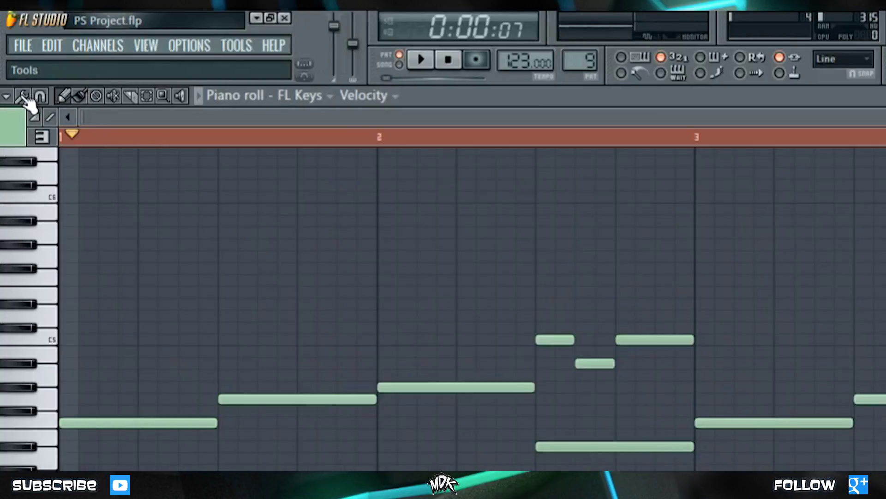
{"action": "left_click", "coordinate": [23, 95]}
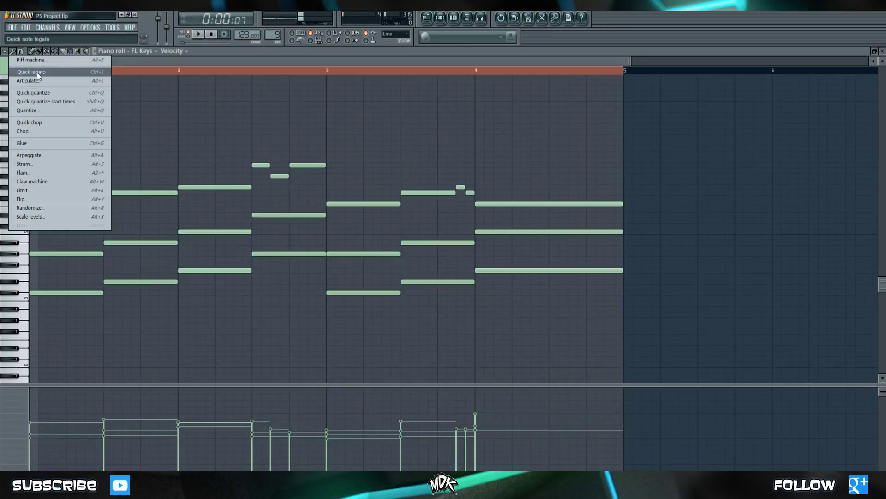
Try lengthening the second and first chords by hand, then undo the manual edits.
{"action": "left_click", "coordinate": [87, 71]}
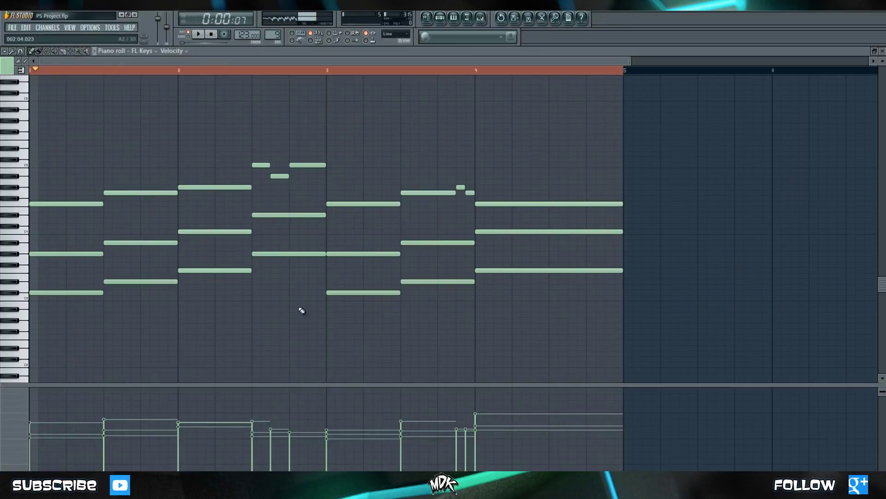
{"action": "left_click_drag", "start_coordinate": [240, 311], "coordinate": [58, 209]}
{"action": "key", "text": "ctrl+d"}
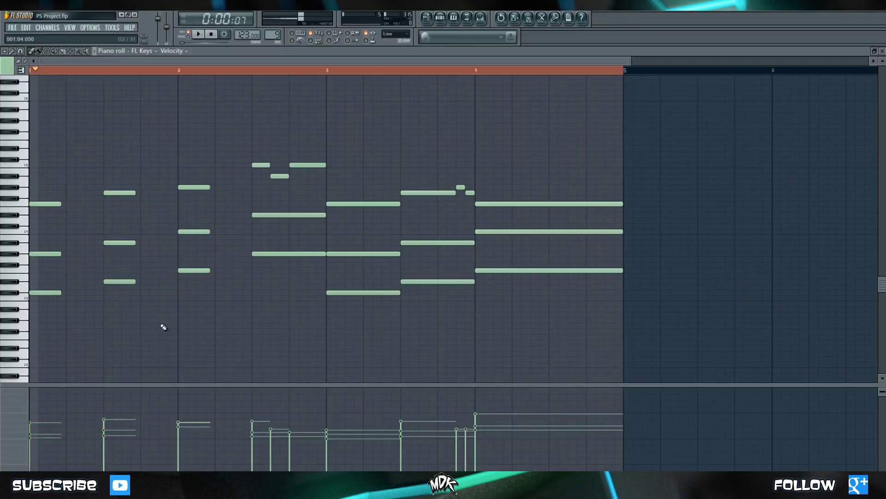
{"action": "left_click_drag", "start_coordinate": [174, 331], "coordinate": [99, 168]}
{"action": "left_click_drag", "start_coordinate": [135, 194], "coordinate": [177, 207]}
{"action": "left_click_drag", "start_coordinate": [229, 322], "coordinate": [251, 201]}
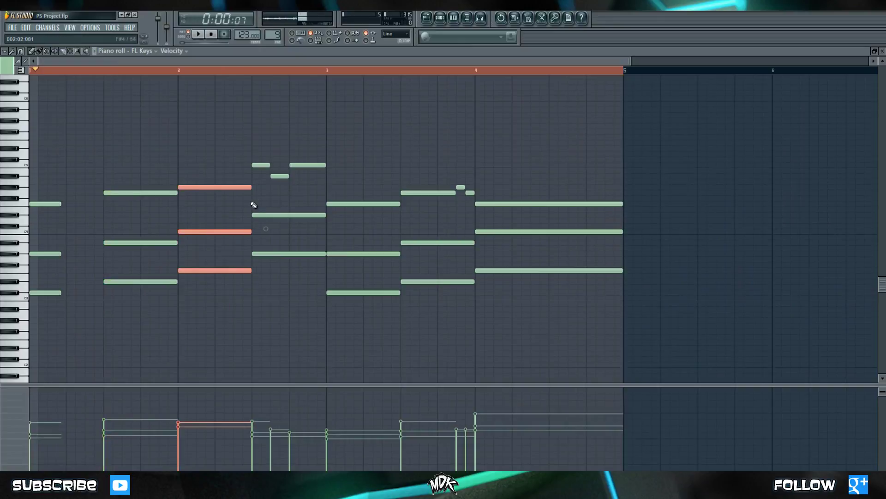
{"action": "left_click_drag", "start_coordinate": [80, 313], "coordinate": [103, 224]}
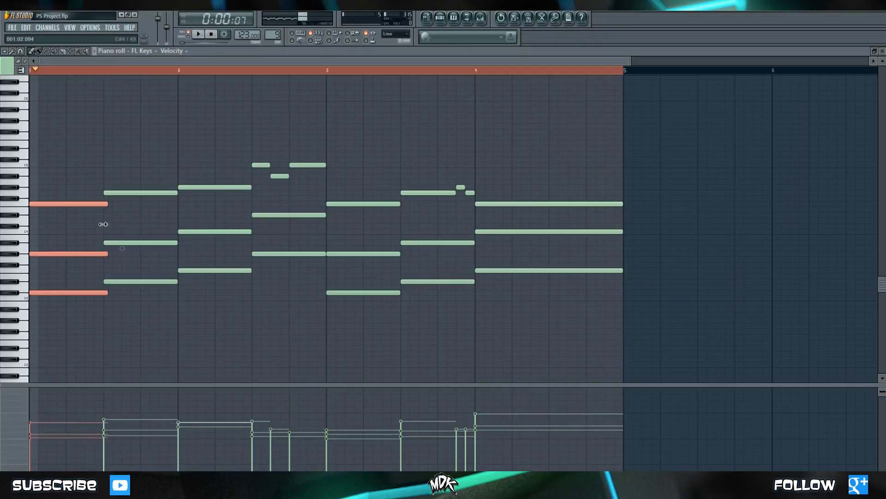
{"action": "key", "text": "ctrl+alt+z"}
{"action": "key", "text": "ctrl+alt+z"}
{"action": "key", "text": "ctrl+alt+z"}
{"action": "key", "text": "ctrl+alt+z"}
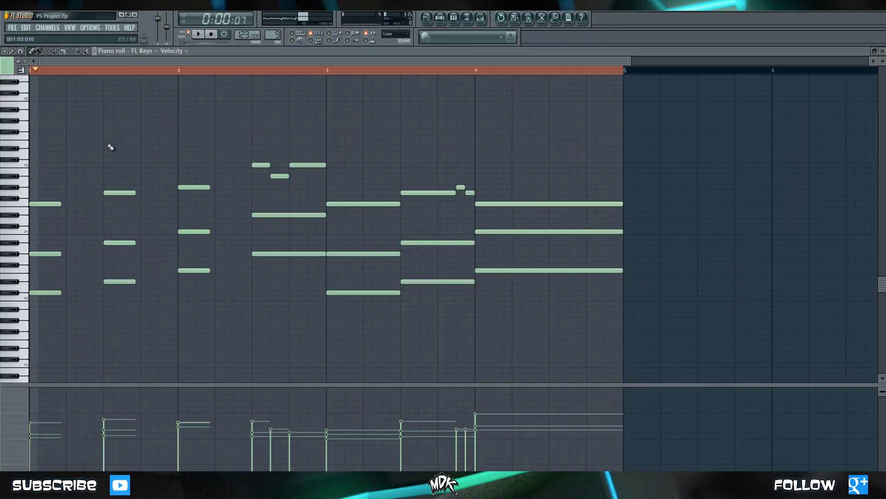
Apply Quick legato (Ctrl+L) to the first three chords so they run gap-free.
{"action": "left_click_drag", "start_coordinate": [223, 338], "coordinate": [36, 179]}
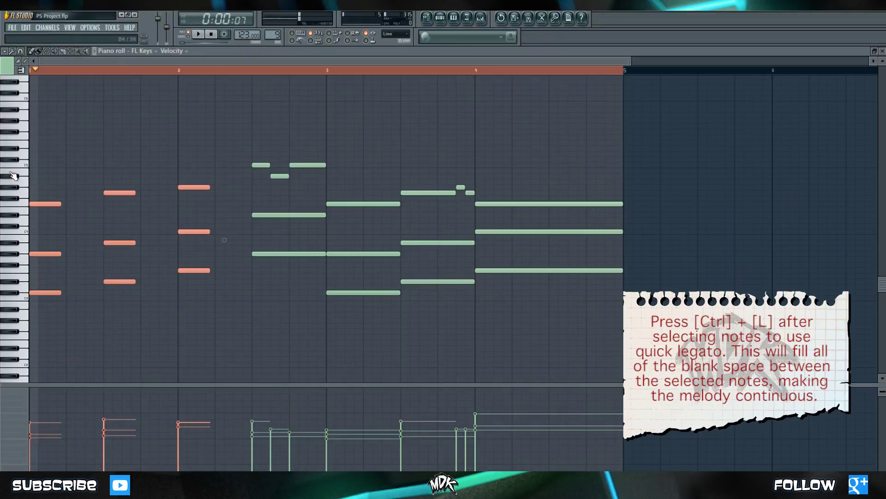
{"action": "key", "text": "ctrl+l"}
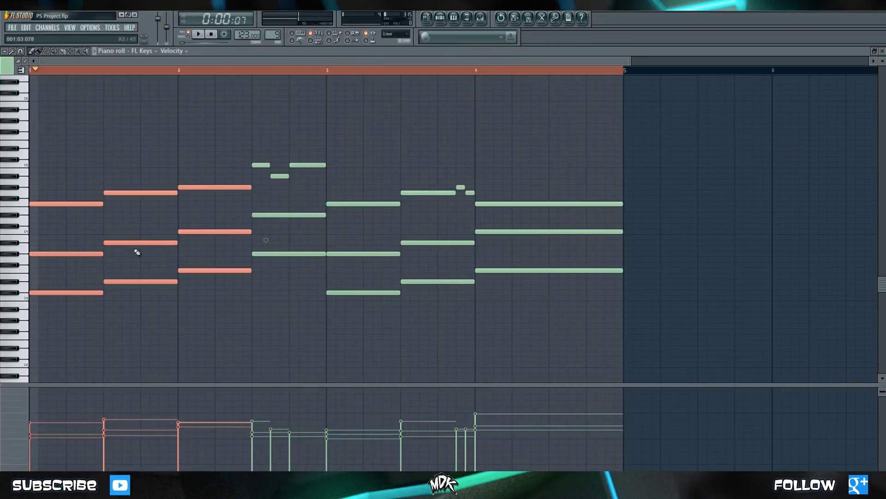
{"action": "key", "text": "ctrl+d"}
{"action": "left_click", "coordinate": [16, 54]}
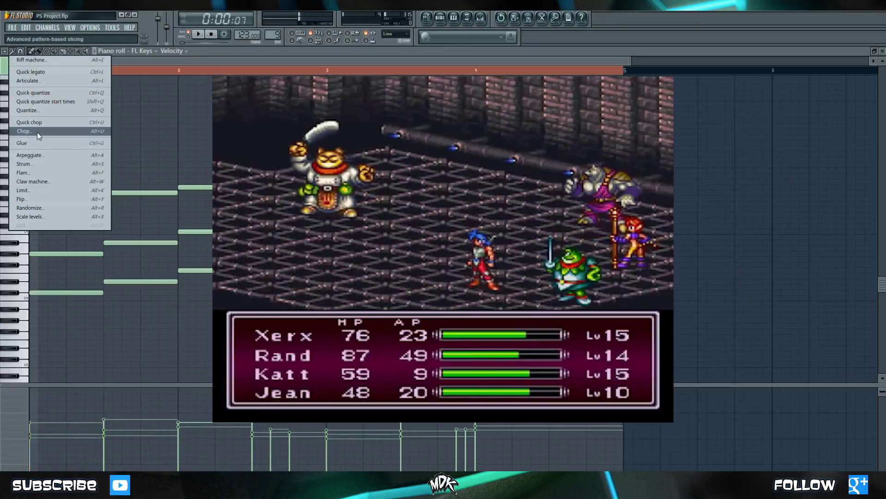
Chop the chords with the Trance 2 pattern at a slower Time mul, then raise bar 4's top notes.
{"action": "left_click", "coordinate": [37, 132]}
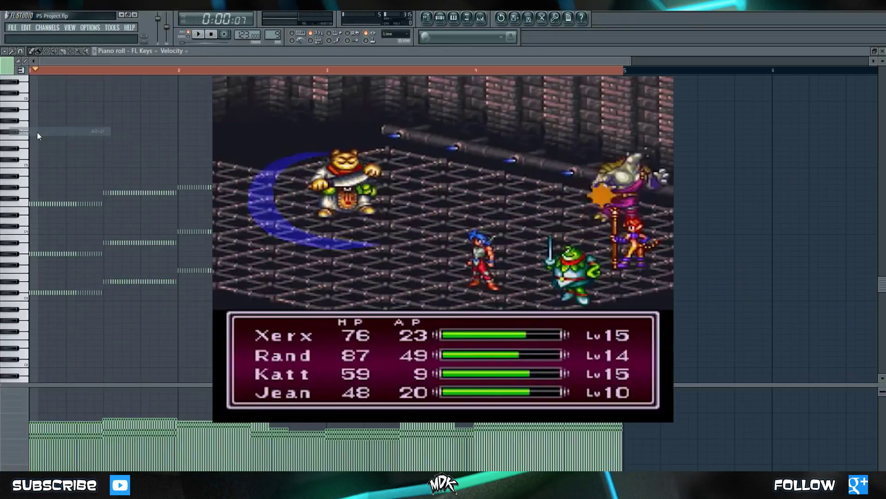
{"action": "left_click_drag", "start_coordinate": [550, 141], "coordinate": [511, 128]}
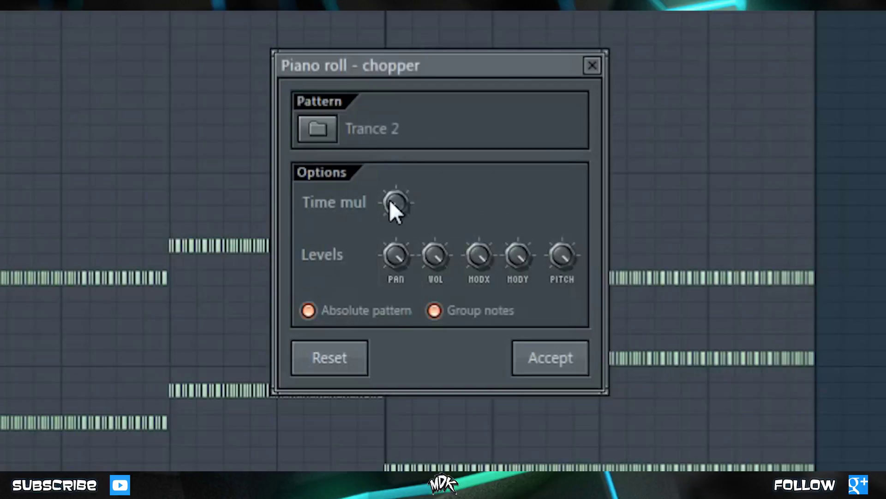
{"action": "left_click_drag", "start_coordinate": [396, 202], "coordinate": [395, 186]}
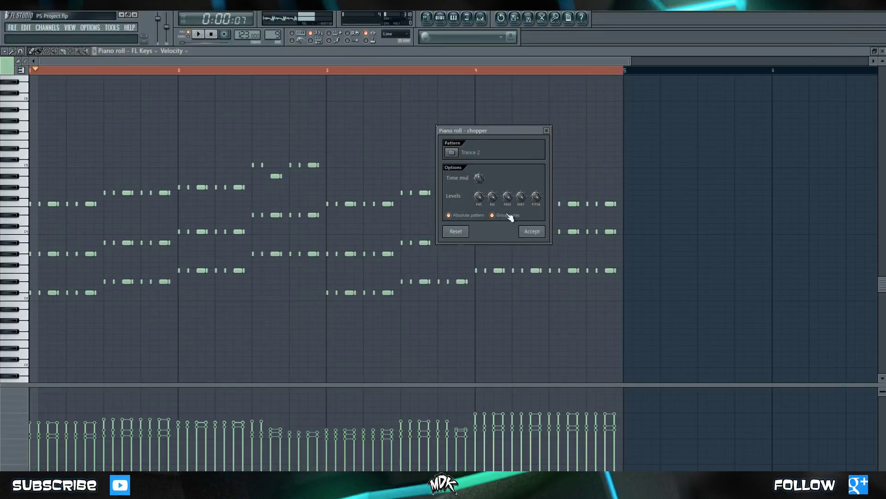
{"action": "left_click", "coordinate": [532, 231]}
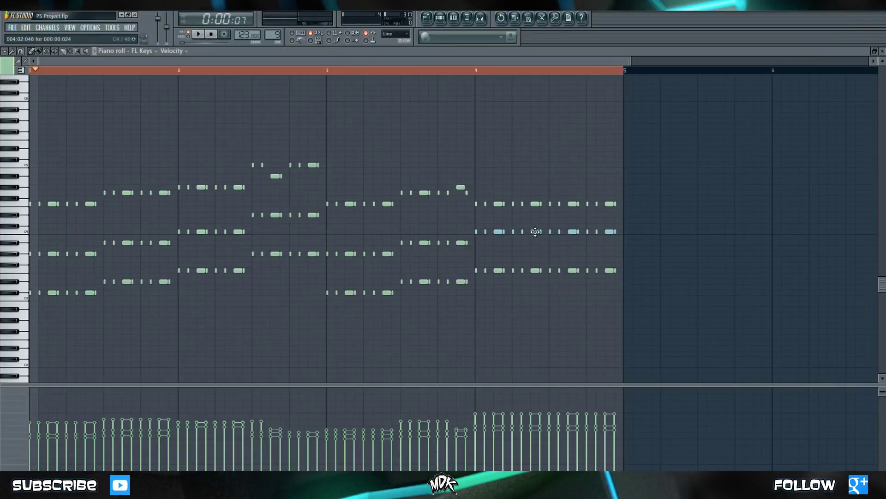
{"action": "mouse_move", "coordinate": [497, 203]}
{"action": "left_mouse_down"}
{"action": "mouse_move", "coordinate": [497, 174]}
{"action": "mouse_move", "coordinate": [496, 199]}
{"action": "left_mouse_up"}
{"action": "left_click", "coordinate": [506, 209]}
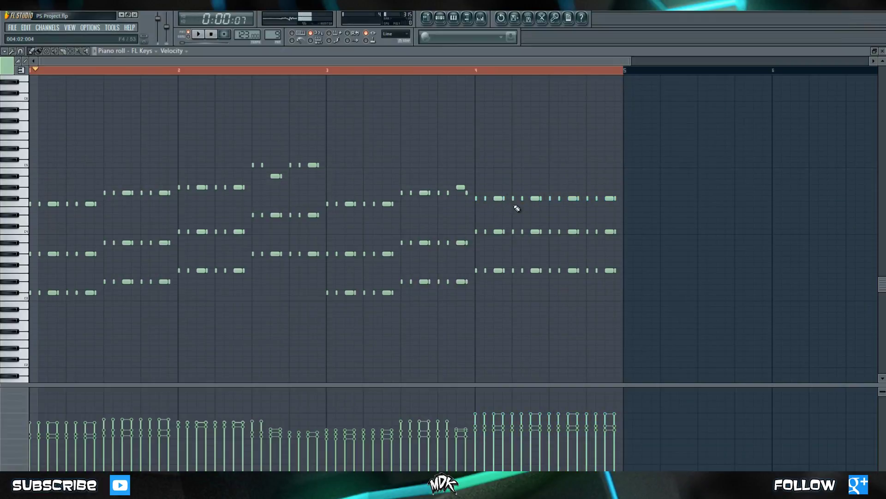
Undo the bar 4 nudge and the chop to restore long chords, then select the bar 4 chord.
{"action": "key", "text": "ctrl+z"}
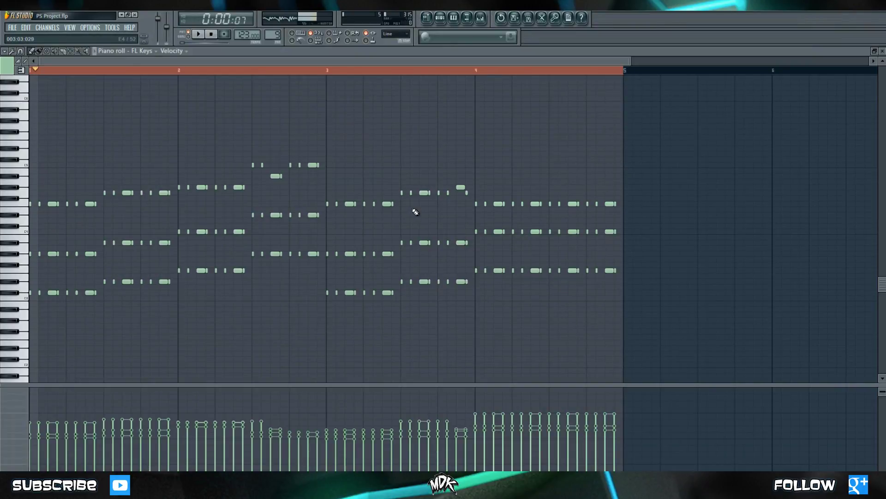
{"action": "key", "text": "ctrl+l"}
{"action": "scroll", "coordinate": [519, 277], "scroll_direction": "down", "scroll_amount": 1}
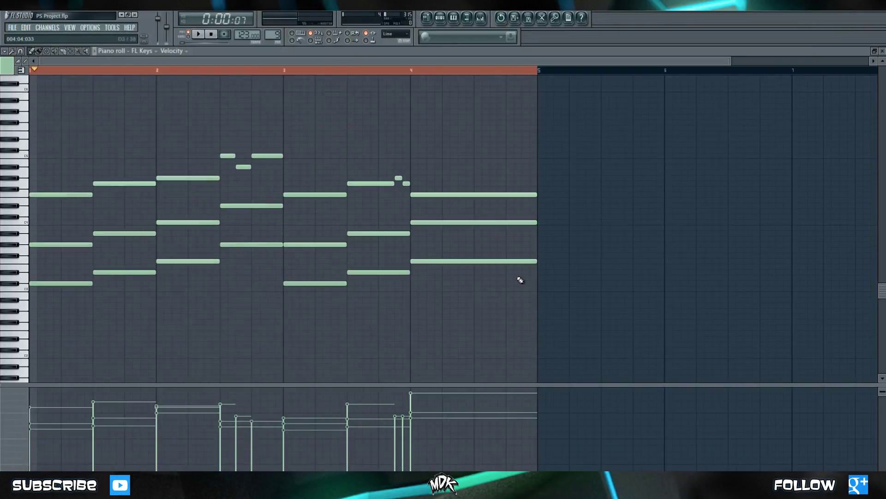
{"action": "left_click_drag", "start_coordinate": [554, 301], "coordinate": [467, 167]}
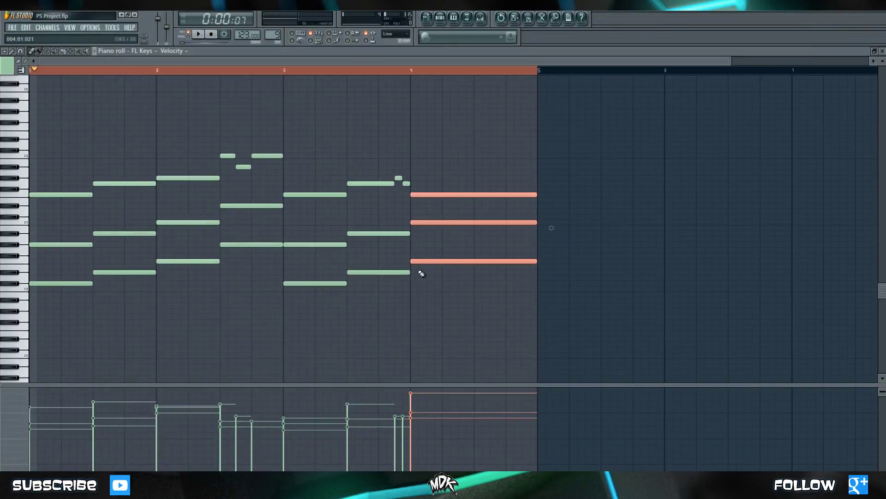
{"action": "scroll", "coordinate": [412, 283], "scroll_direction": "up", "scroll_amount": 4}
{"action": "scroll", "coordinate": [410, 285], "scroll_direction": "up", "scroll_amount": 3}
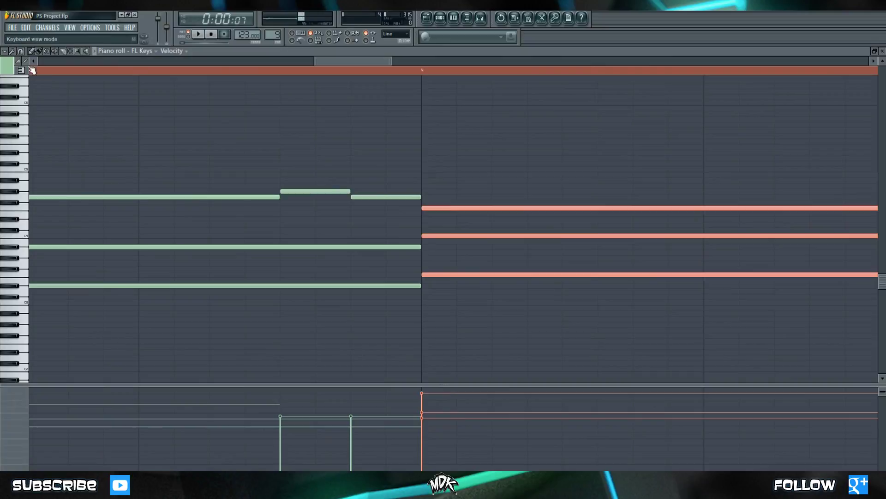
Try strumming the bar 4 chord with a wider Start Time, then close the strumizer without applying.
{"action": "left_click", "coordinate": [12, 51]}
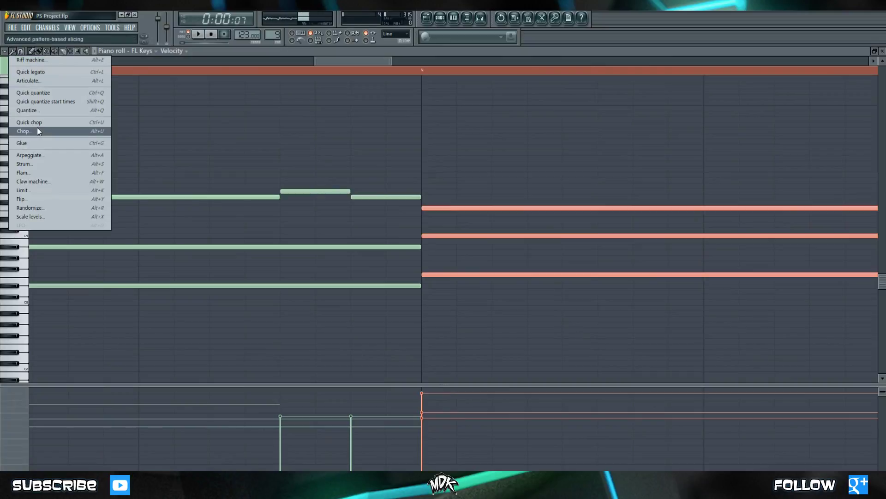
{"action": "left_click", "coordinate": [24, 164]}
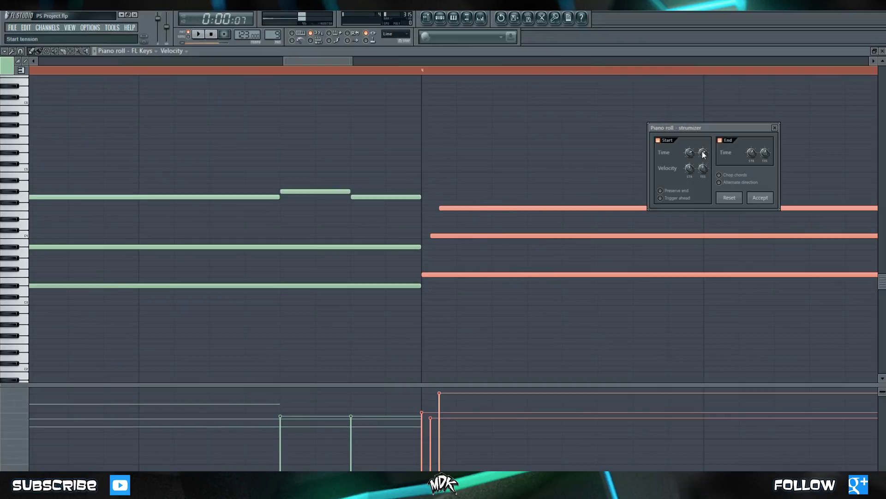
{"action": "left_click_drag", "start_coordinate": [690, 152], "coordinate": [689, 138]}
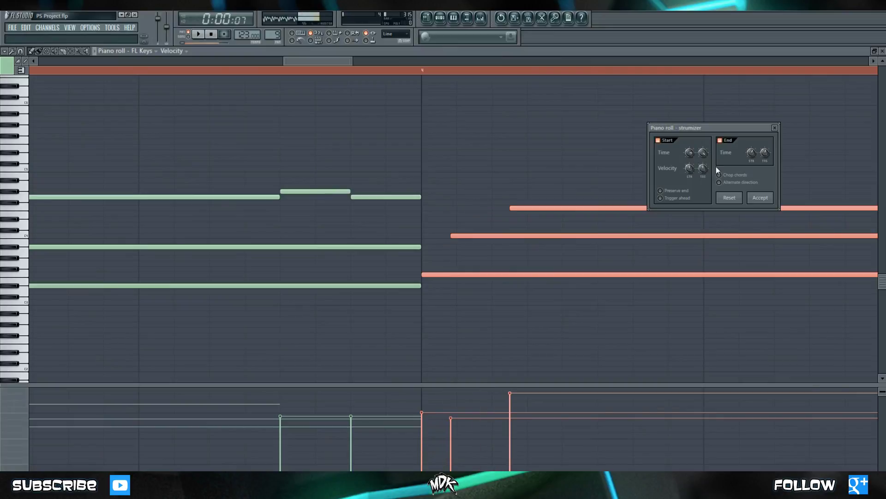
{"action": "left_click", "coordinate": [775, 128]}
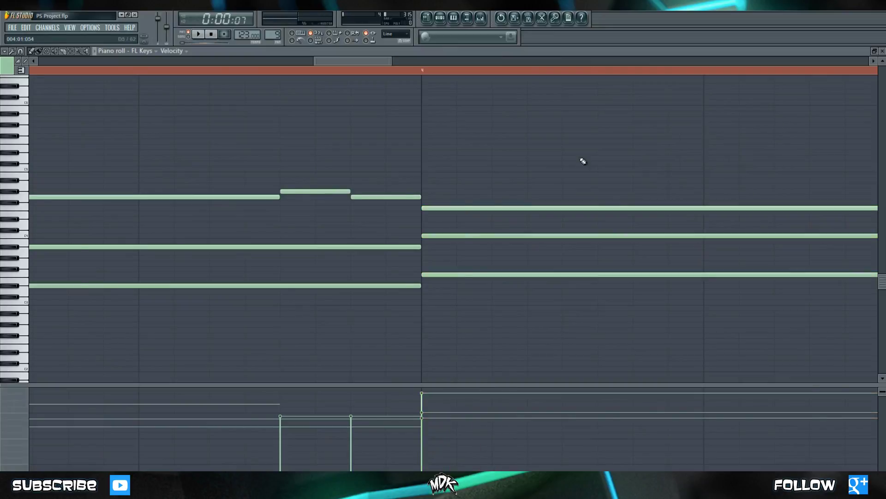
{"action": "scroll", "coordinate": [508, 182], "scroll_direction": "down", "scroll_amount": 3}
{"action": "scroll", "coordinate": [445, 176], "scroll_direction": "up", "scroll_amount": 1}
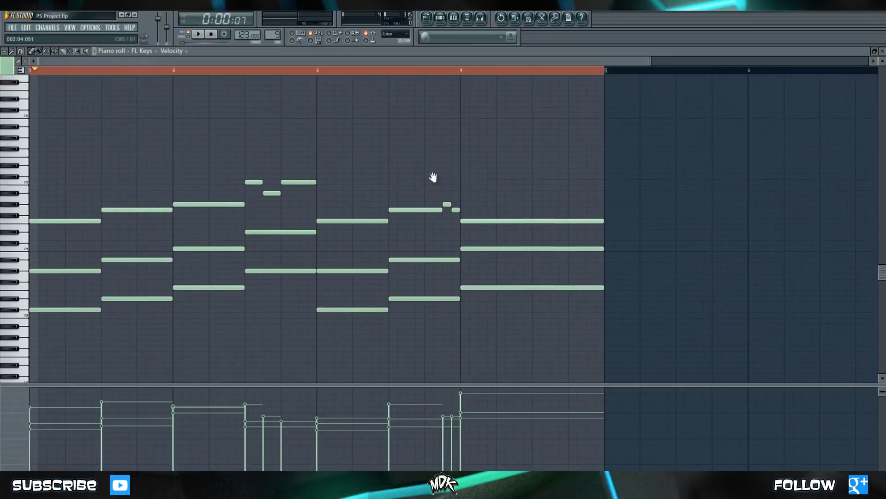
{"action": "left_click", "coordinate": [12, 51]}
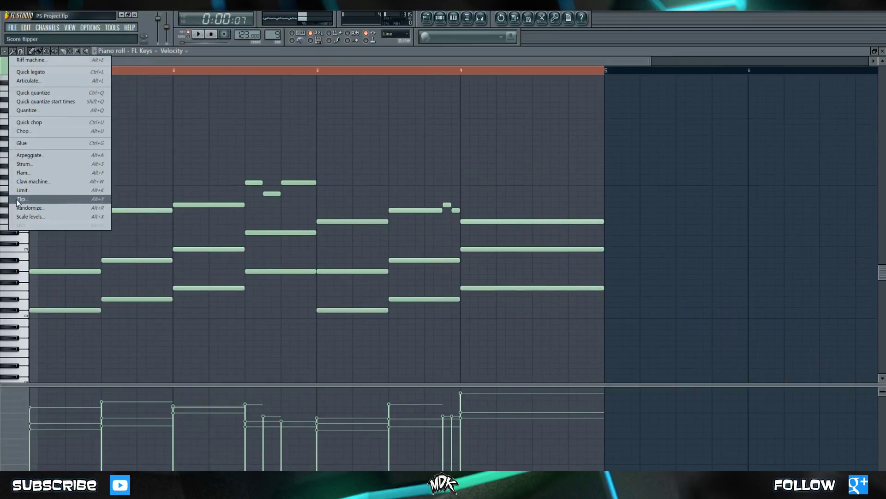
{"action": "left_click", "coordinate": [35, 198]}
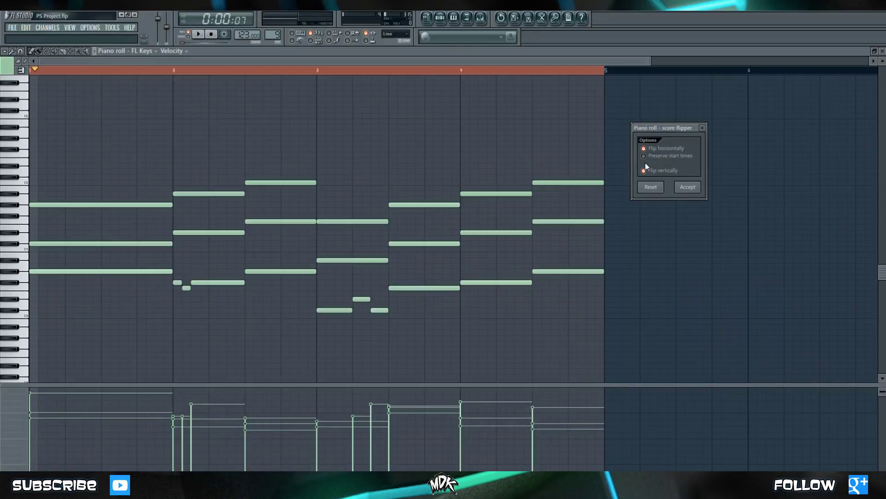
{"action": "key", "text": "space"}
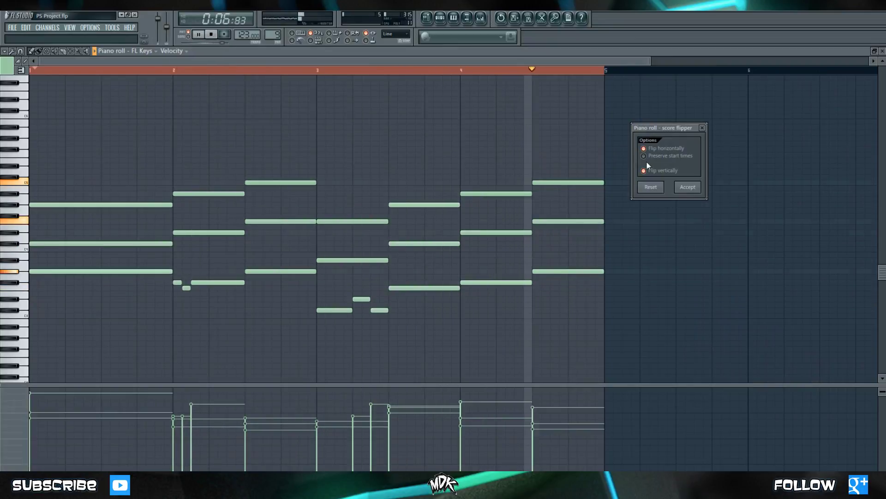
{"action": "key", "text": "space"}
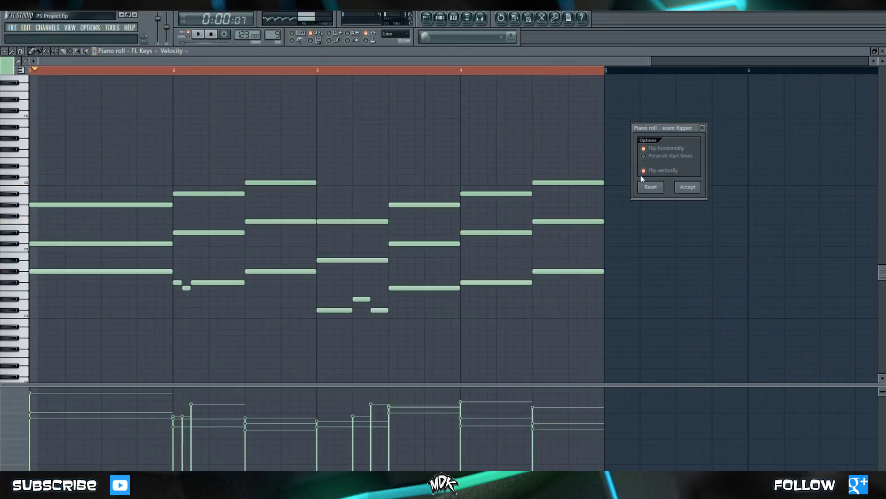
{"action": "left_click", "coordinate": [651, 175]}
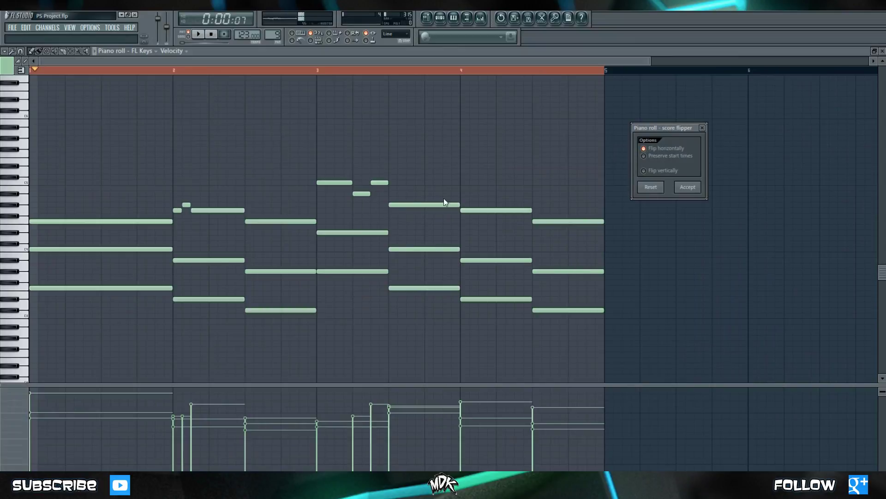
{"action": "key", "text": "space"}
{"action": "left_click", "coordinate": [706, 131]}
{"action": "scroll", "coordinate": [448, 145], "scroll_direction": "down", "scroll_amount": 1}
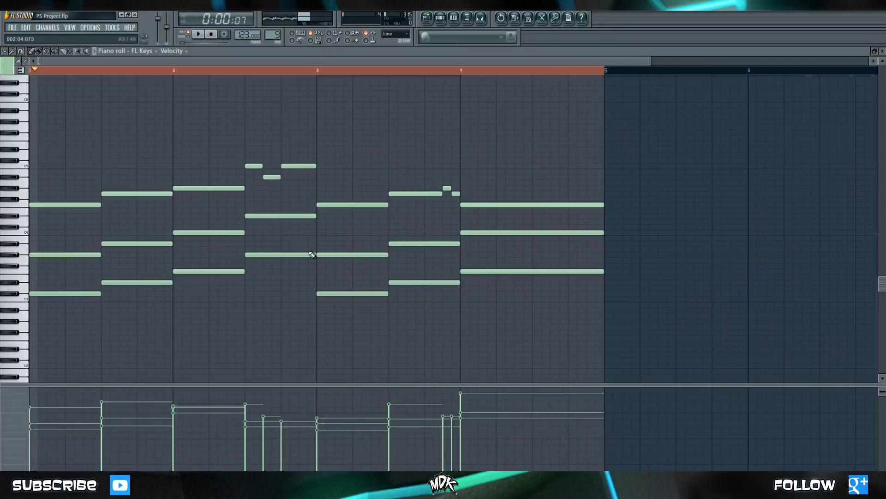
In the Bass channel's piano roll, draw six short bar 1 notes rising in pairs: F4, G#4, A#4.
{"action": "left_click", "coordinate": [883, 52]}
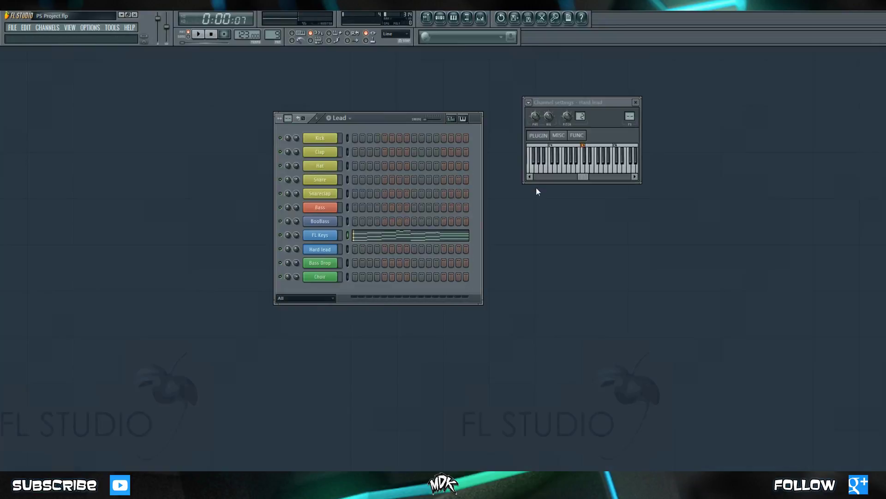
{"action": "right_click", "coordinate": [321, 208]}
{"action": "left_click", "coordinate": [365, 207]}
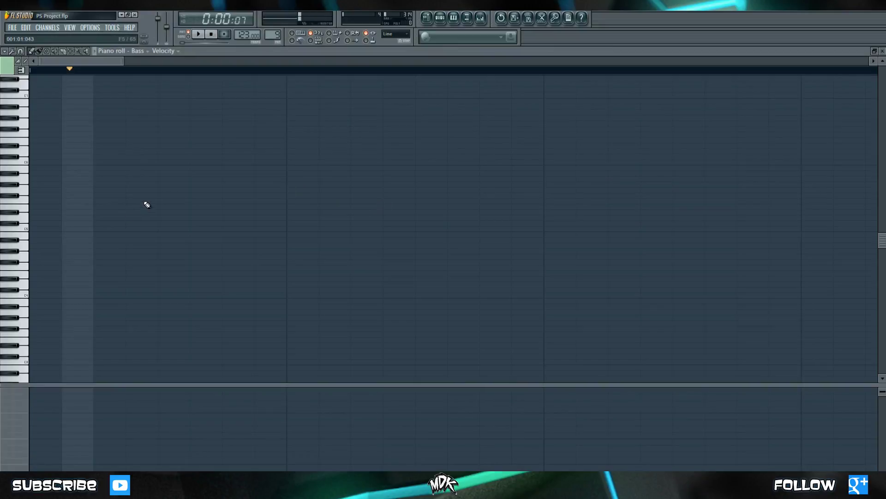
{"action": "scroll", "coordinate": [136, 203], "scroll_direction": "down", "scroll_amount": 3}
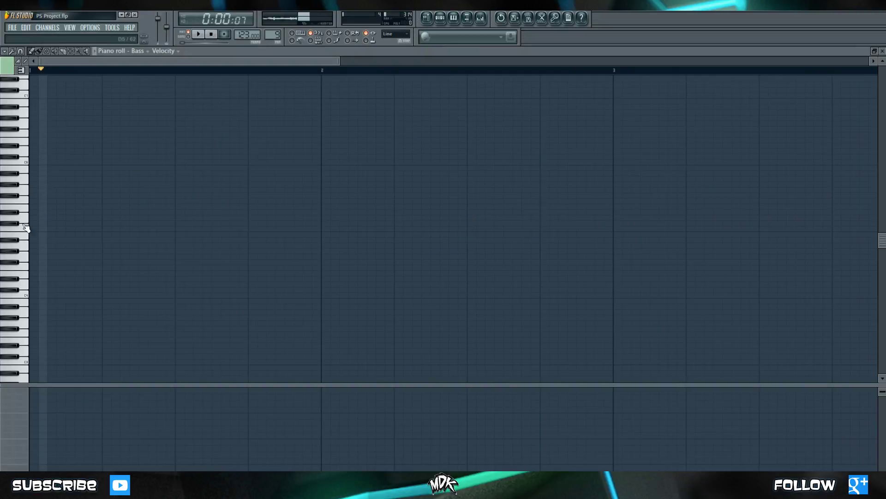
{"action": "left_click", "coordinate": [29, 267]}
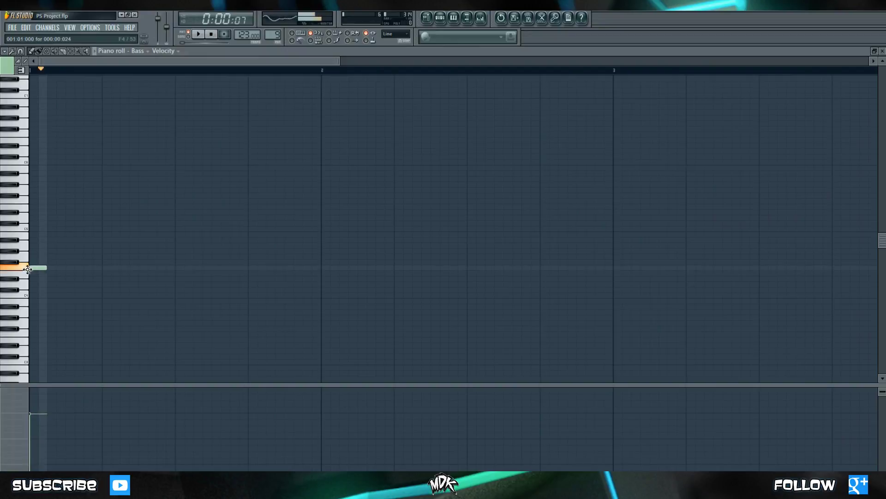
{"action": "left_click", "coordinate": [74, 268]}
{"action": "left_click", "coordinate": [99, 251]}
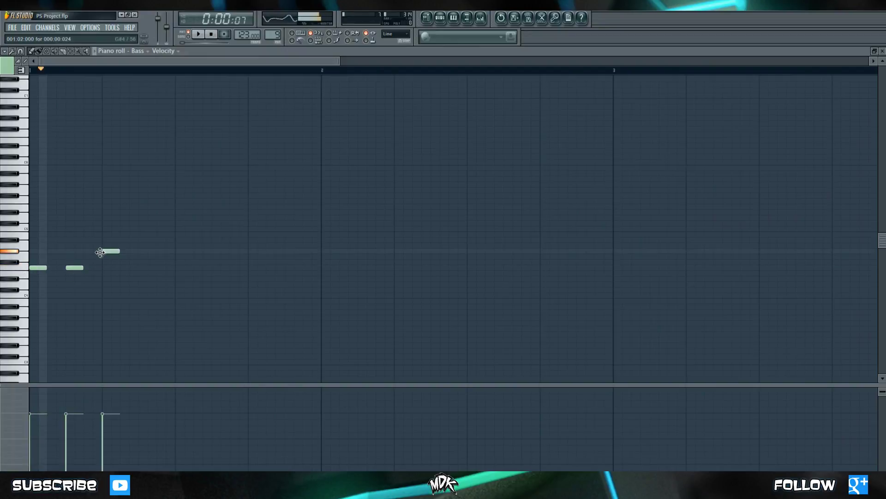
{"action": "left_click", "coordinate": [141, 251]}
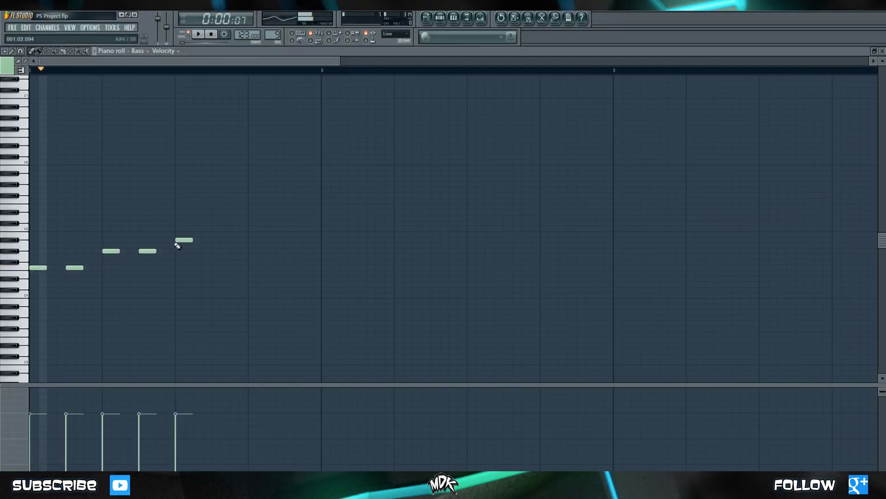
{"action": "left_click", "coordinate": [223, 240]}
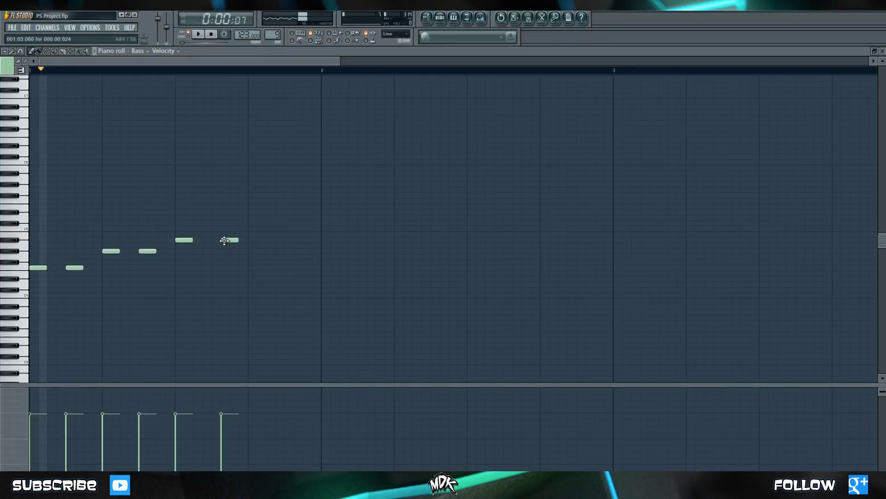
{"action": "left_click_drag", "start_coordinate": [224, 241], "coordinate": [216, 241]}
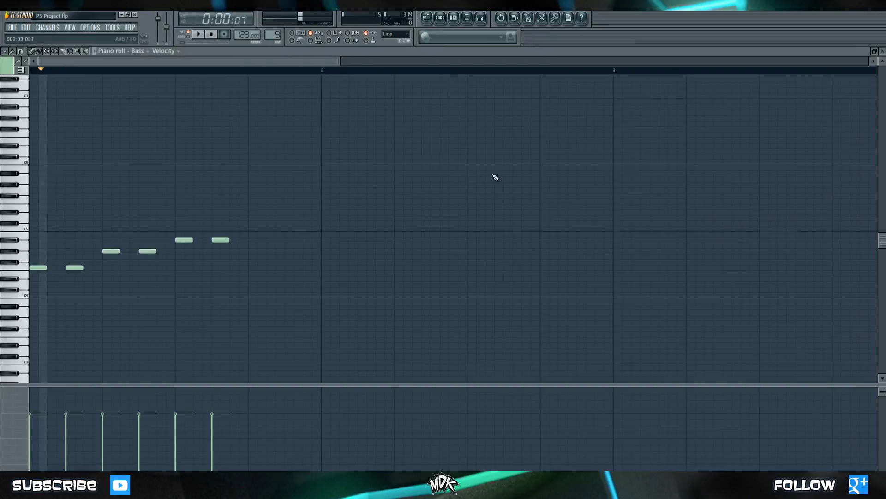
Switch the piano roll to view the FL Keys chords, then back to the Bass notes.
{"action": "left_click", "coordinate": [146, 51]}
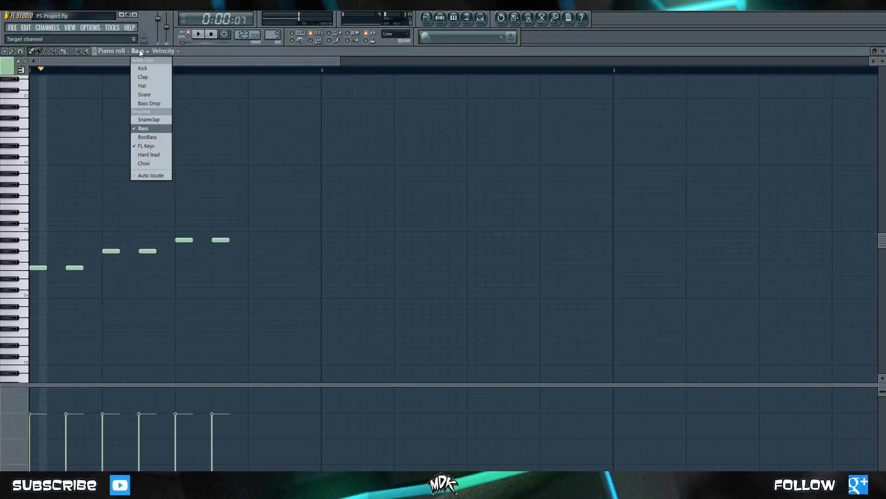
{"action": "left_click", "coordinate": [155, 147]}
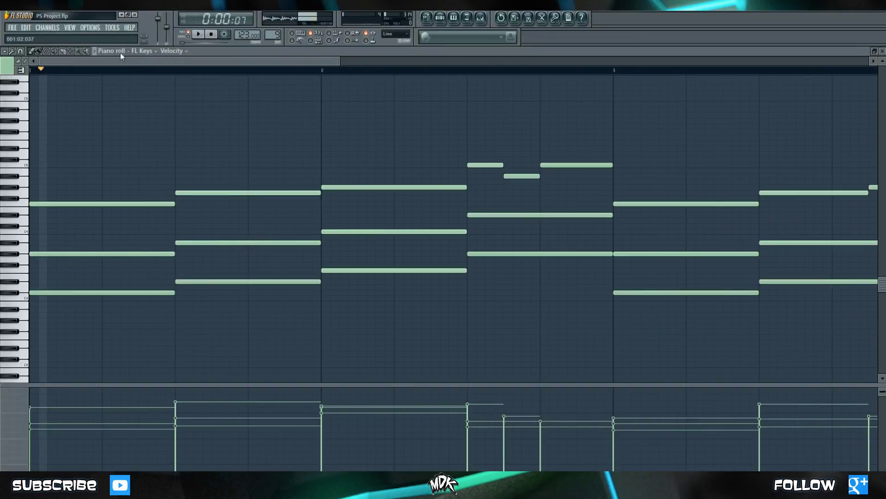
{"action": "left_click", "coordinate": [146, 50]}
{"action": "left_click", "coordinate": [150, 129]}
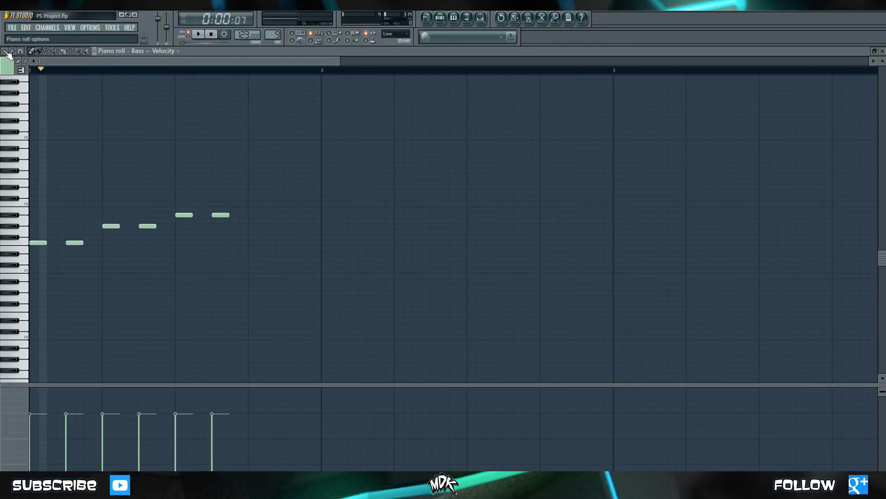
{"action": "left_click", "coordinate": [5, 51]}
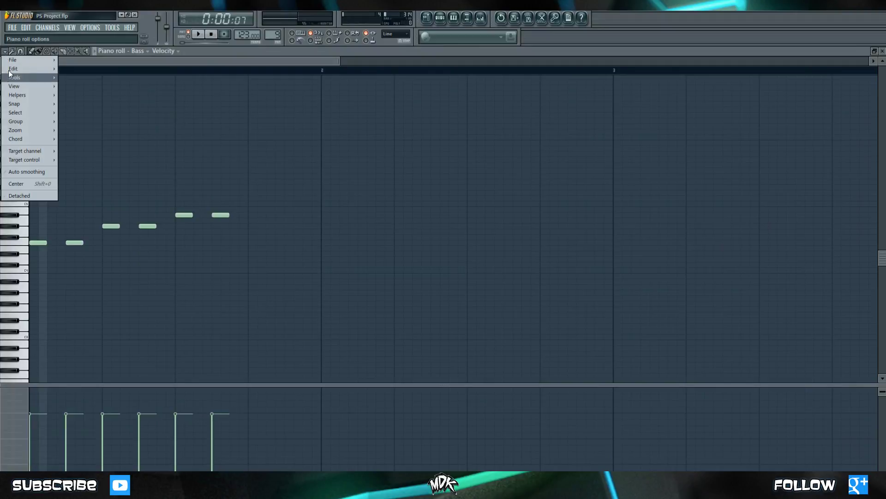
Enable Helpers > Ghost channels so the FL Keys chords show behind the Bass notes.
{"action": "mouse_move", "coordinate": [33, 94]}
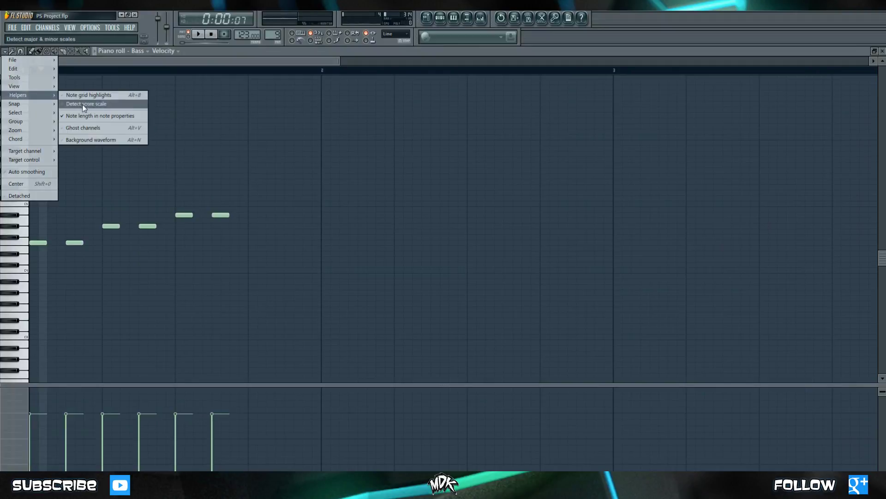
{"action": "left_click", "coordinate": [106, 128]}
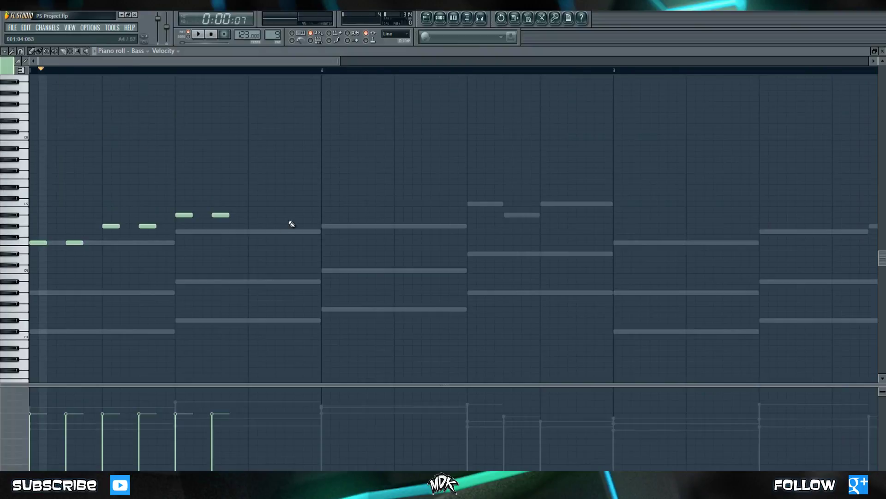
{"action": "scroll", "coordinate": [249, 179], "scroll_direction": "down", "scroll_amount": 1}
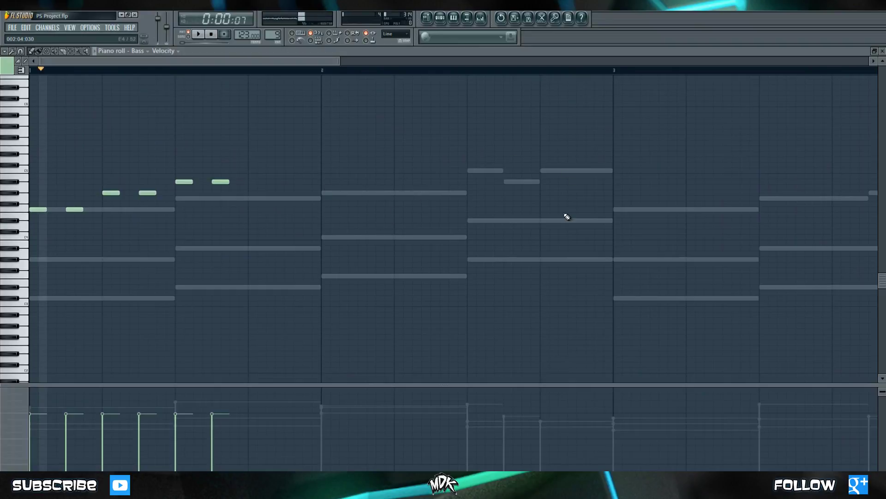
Drag the bass note pairs down to sit under the chords, the first pair four semitones lower.
{"action": "left_click_drag", "start_coordinate": [26, 203], "coordinate": [101, 220]}
{"action": "left_click_drag", "start_coordinate": [42, 210], "coordinate": [41, 232]}
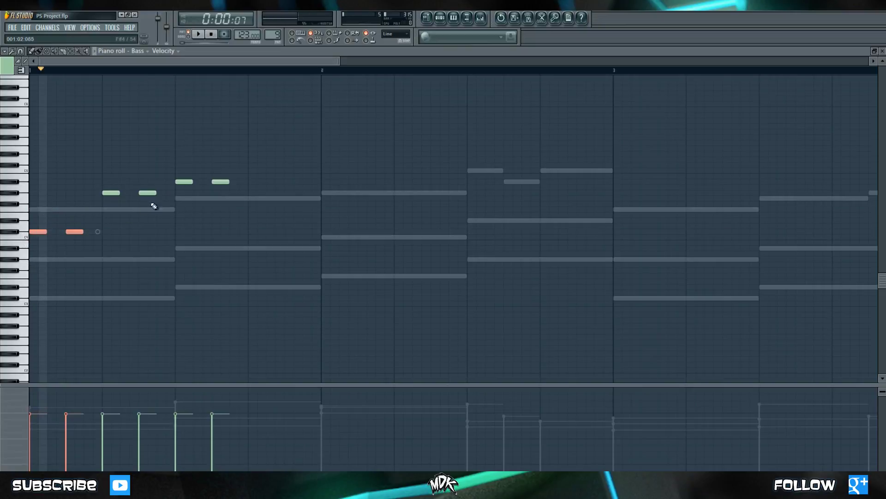
{"action": "left_click_drag", "start_coordinate": [154, 206], "coordinate": [111, 239]}
{"action": "left_click_drag", "start_coordinate": [172, 176], "coordinate": [184, 224]}
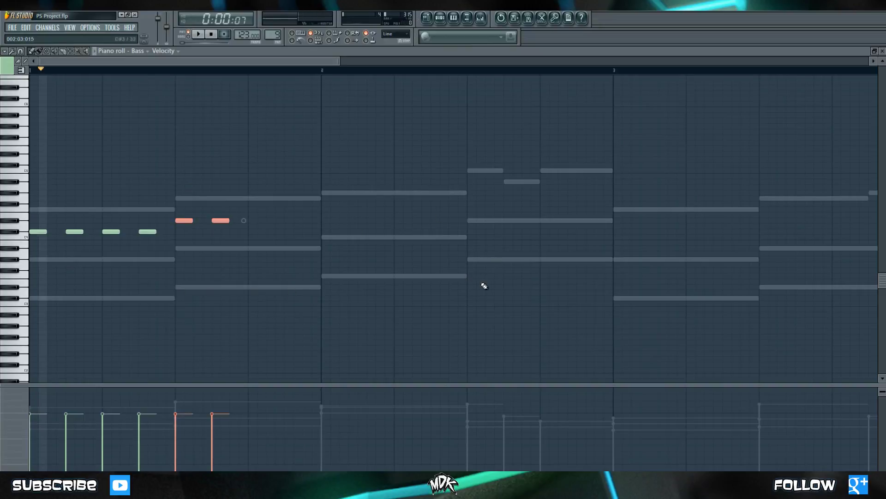
Zoom out on the Bass notes and bring up the note editing Tools list.
{"action": "scroll", "coordinate": [372, 269], "scroll_direction": "down", "scroll_amount": 1}
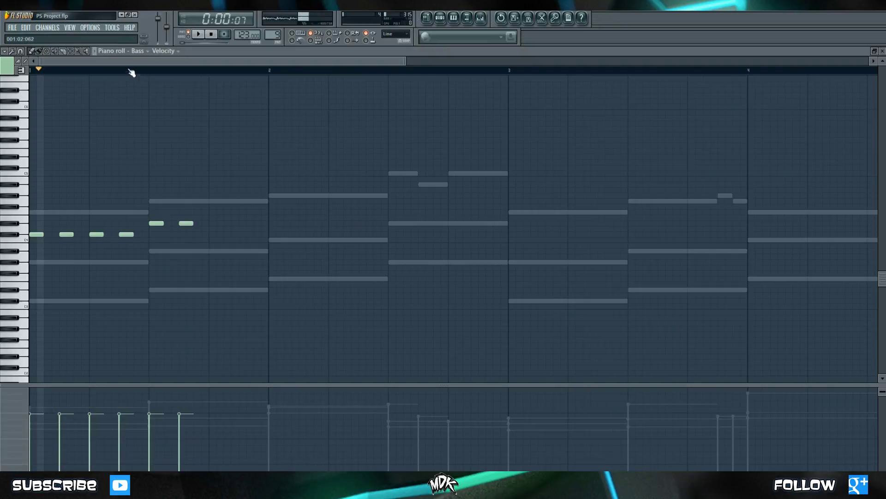
{"action": "left_click", "coordinate": [12, 51]}
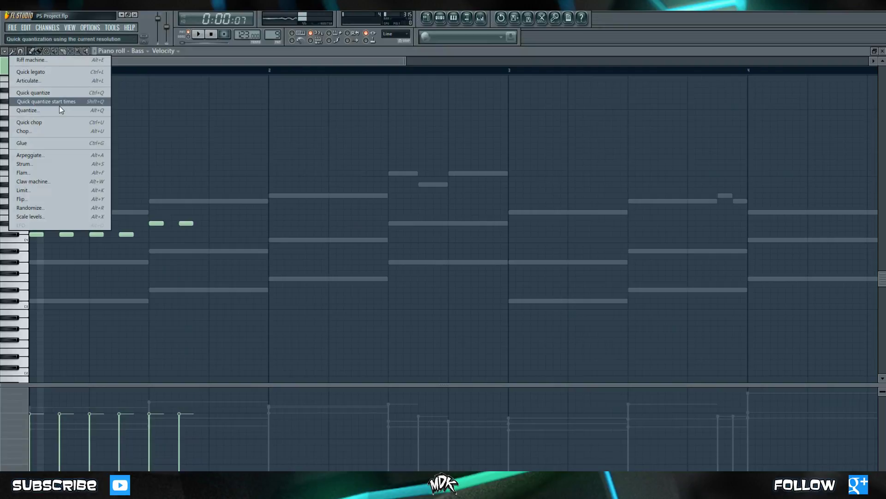